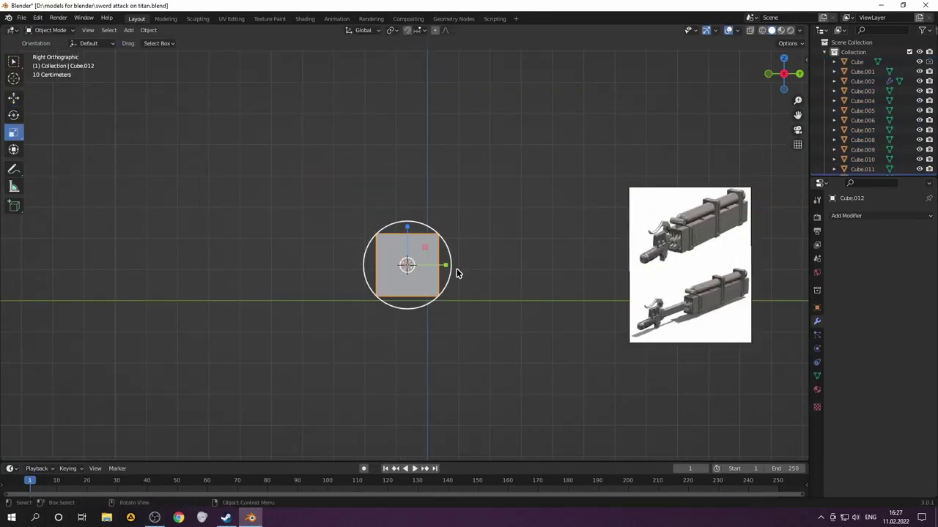
# Step: Orbit around the long box and scale the thin band out slightly on X and Z
pyautogui.click(22, 63)
pyautogui.moveTo(293, 220); pyautogui.dragTo(531, 307, button='middle')
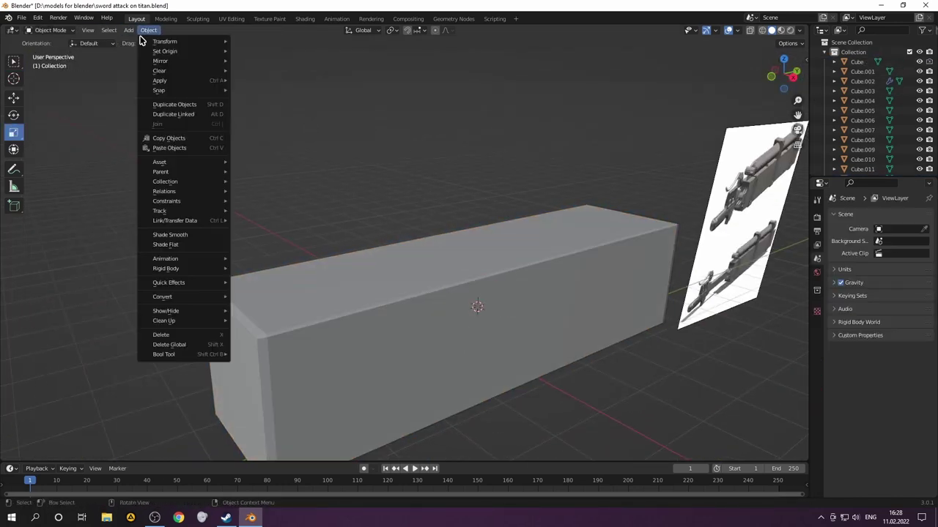
pyautogui.moveTo(489, 296); pyautogui.dragTo(492, 299)
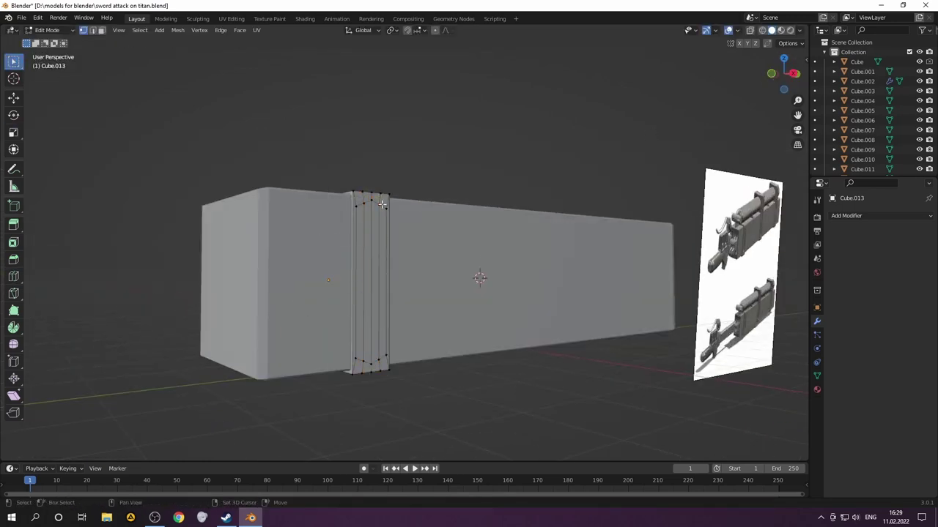
# Step: Delete only the faces of the selected strip on the band, leaving a recessed slot
pyautogui.moveTo(382, 204); pyautogui.dragTo(545, 317, button='middle')
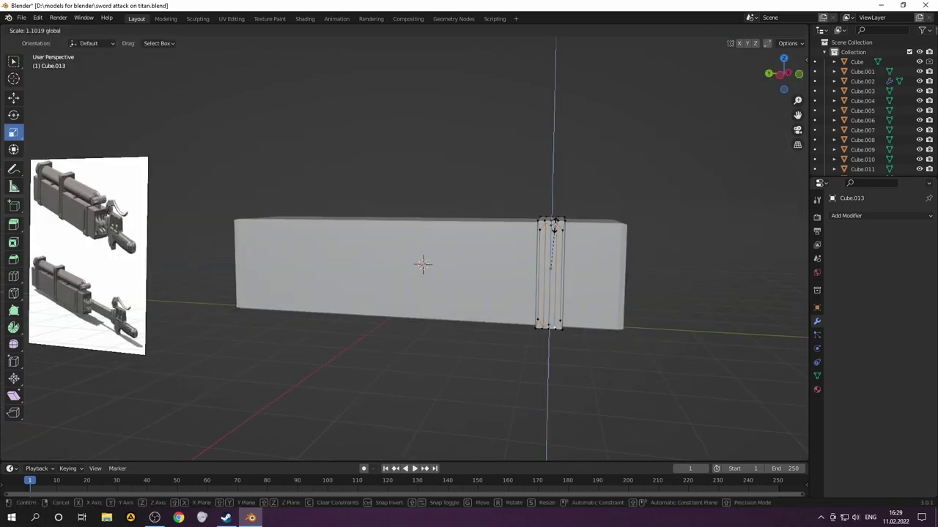
pyautogui.moveTo(553, 245); pyautogui.dragTo(486, 293, button='middle')
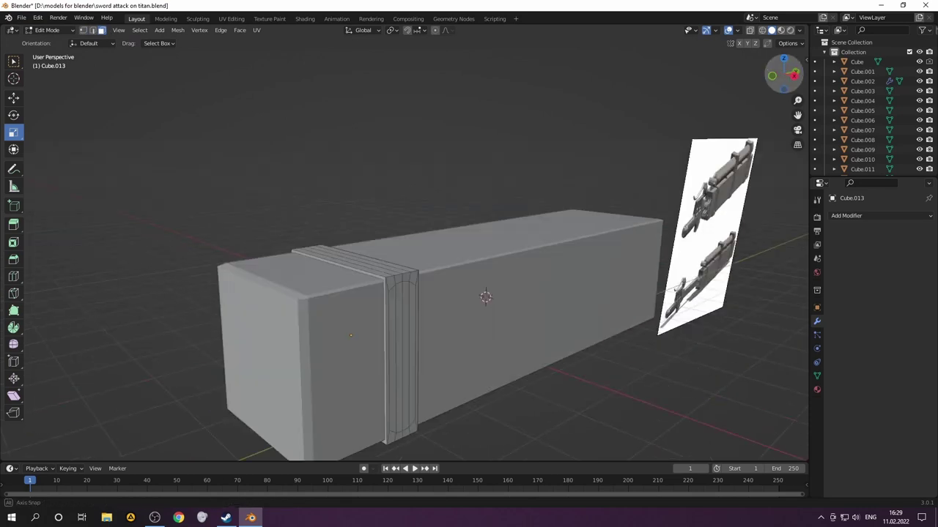
pyautogui.press('x')
pyautogui.click(456, 218)
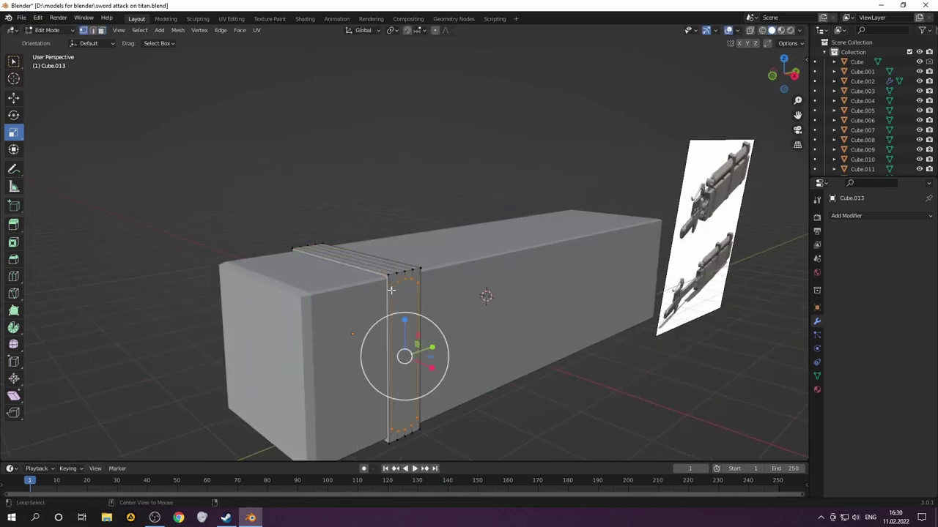
pyautogui.moveTo(456, 218); pyautogui.dragTo(520, 255, button='middle')
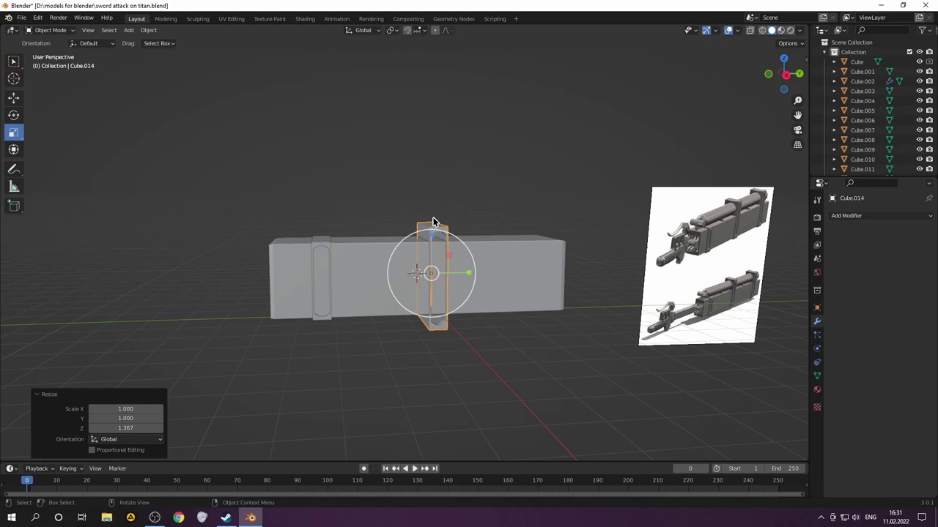
# Step: In the right-side view, stretch the clamp band upward into a tall clip
pyautogui.press('KP_3')
pyautogui.hotkey('shift', 'space')
pyautogui.press('g')
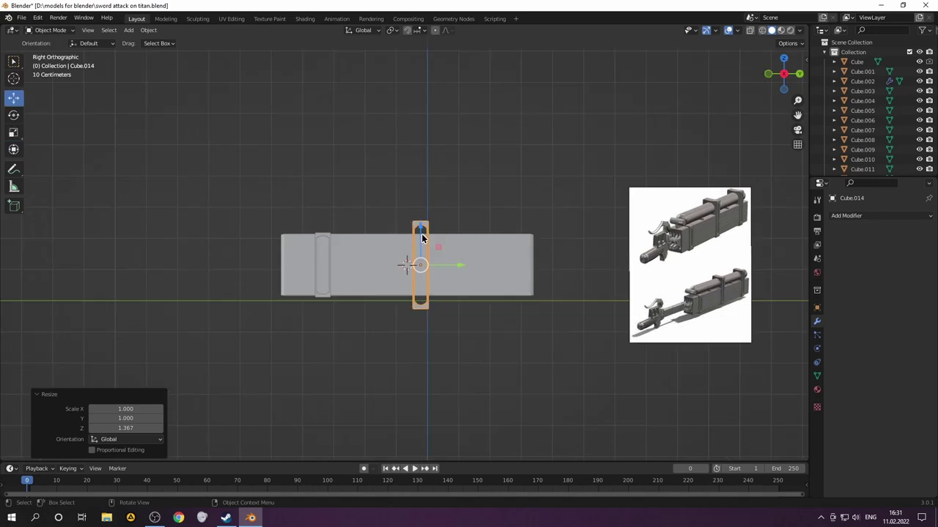
pyautogui.click(427, 205)
pyautogui.hotkey('ctrl', 'z')
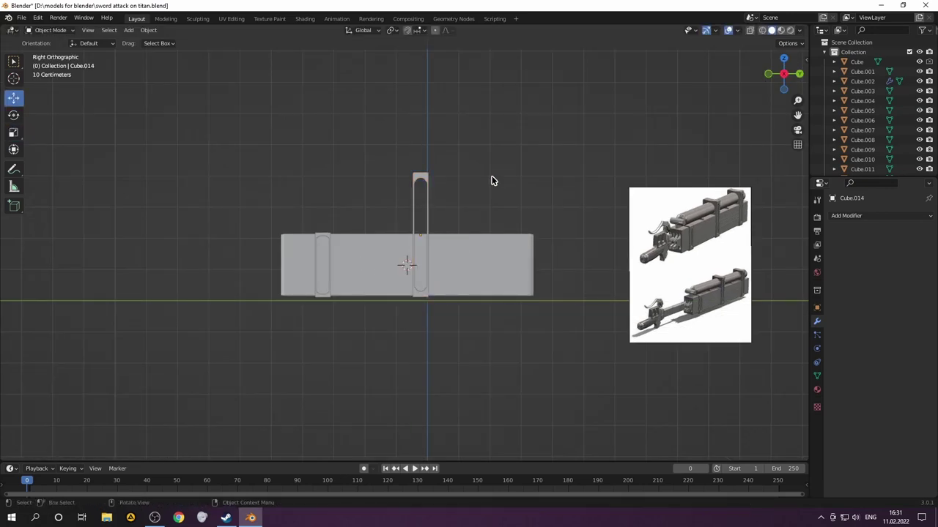
pyautogui.click(437, 183)
pyautogui.hotkey('ctrl', 'z')
# Step: Paste a copy of the tall clamp and slide it further along the box
pyautogui.moveTo(459, 222); pyautogui.dragTo(779, 69, button='middle')
pyautogui.moveTo(778, 69); pyautogui.dragTo(797, 144)
pyautogui.moveTo(798, 143); pyautogui.dragTo(512, 308, button='middle')
pyautogui.click(534, 293)
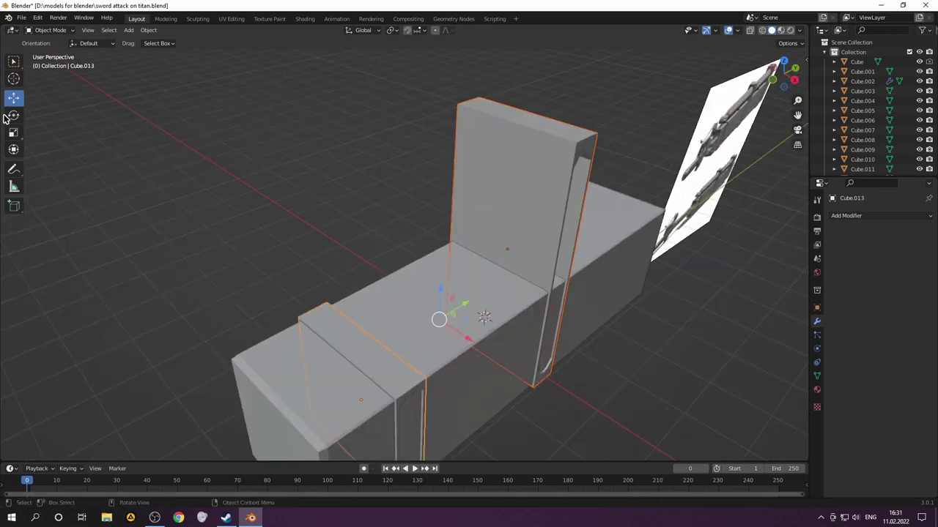
pyautogui.press('Tab')
pyautogui.moveTo(735, 128); pyautogui.dragTo(443, 165, button='middle')
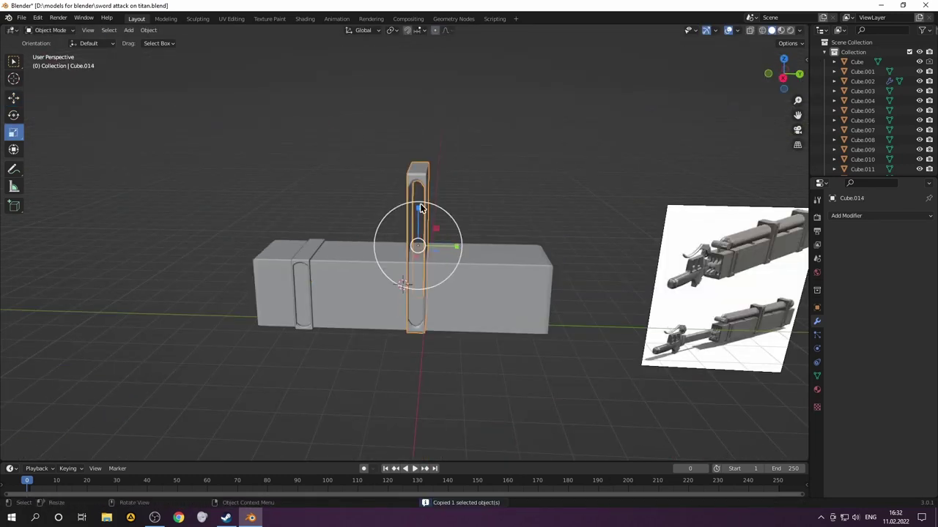
pyautogui.hotkey('ctrl', 'v')
pyautogui.press('KP_3')
pyautogui.click(13, 98)
pyautogui.moveTo(418, 242); pyautogui.dragTo(531, 238)
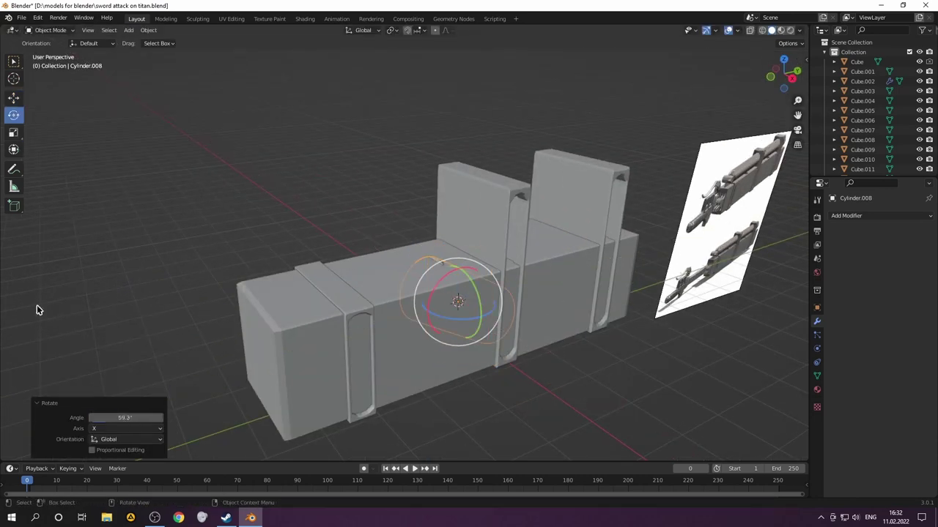
# Step: Stretch the cylinder along Y and slim its thickness into a long tank
pyautogui.press('KP_1')
pyautogui.press('s')
pyautogui.press('y')
pyautogui.moveTo(469, 264)
pyautogui.mouseDown(button='middle')
pyautogui.moveTo(446, 217)
pyautogui.moveTo(246, 178)
pyautogui.mouseUp(button='middle')
pyautogui.click(447, 224)
pyautogui.press('s')
pyautogui.hotkey('shift', 'y')
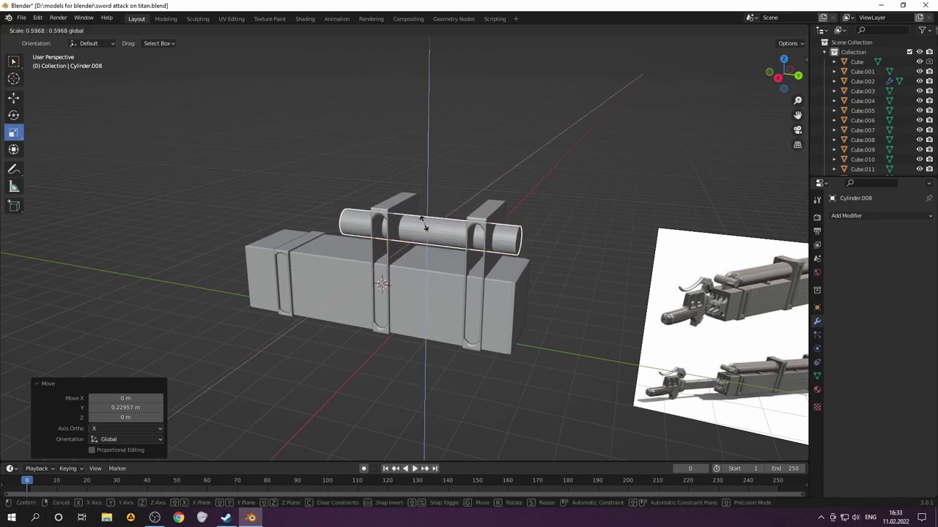
pyautogui.click(512, 205)
pyautogui.press('s')
pyautogui.hotkey('shift', 'y')
pyautogui.click(524, 199)
# Step: Move the cylinder's end face along Y to taper the tank's end
pyautogui.press('Tab')
pyautogui.moveTo(469, 219); pyautogui.dragTo(456, 147, button='middle')
pyautogui.click(356, 224)
pyautogui.press('g')
pyautogui.press('y')
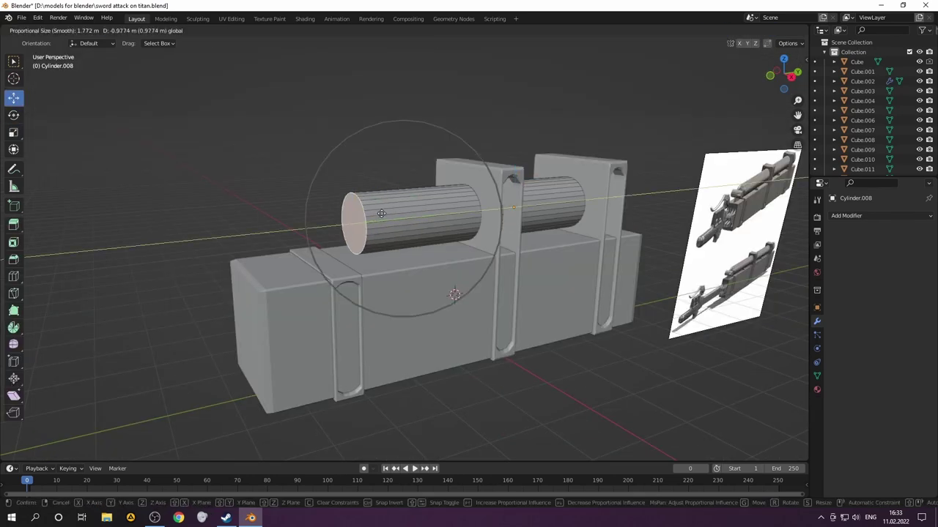
pyautogui.click(455, 112)
pyautogui.click(383, 223)
pyautogui.moveTo(382, 224); pyautogui.dragTo(351, 158, button='middle')
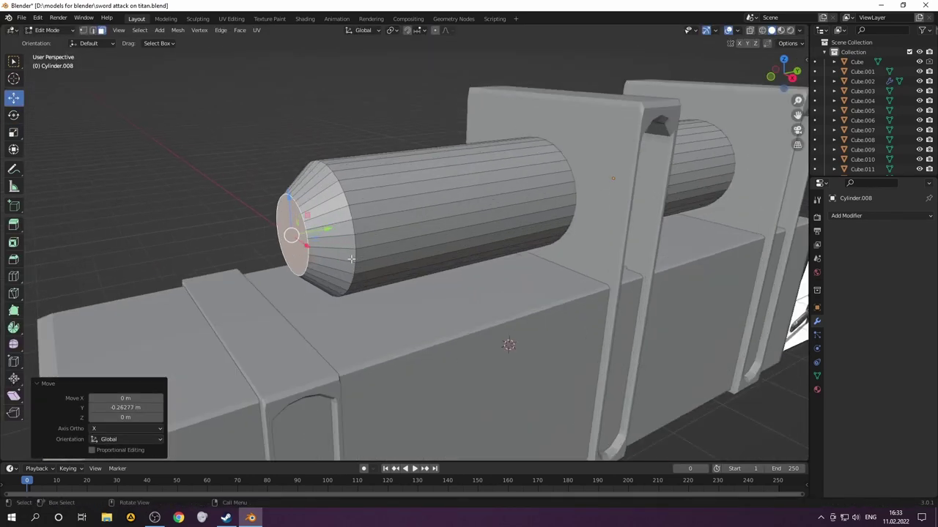
pyautogui.press('Tab')
pyautogui.press('KP_Decimal')
pyautogui.press('Tab')
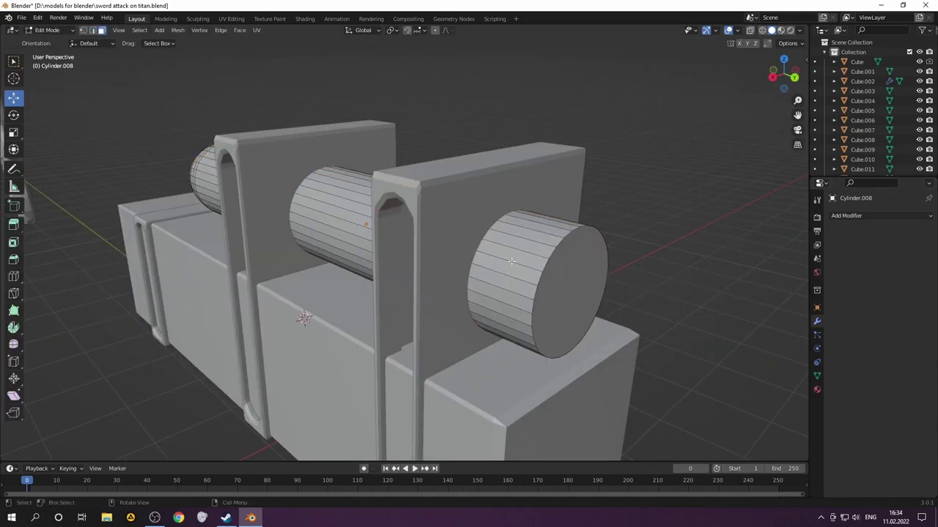
# Step: Inset both end faces of the cylinder tank
pyautogui.click(568, 286)
pyautogui.press('i')
pyautogui.click(622, 309)
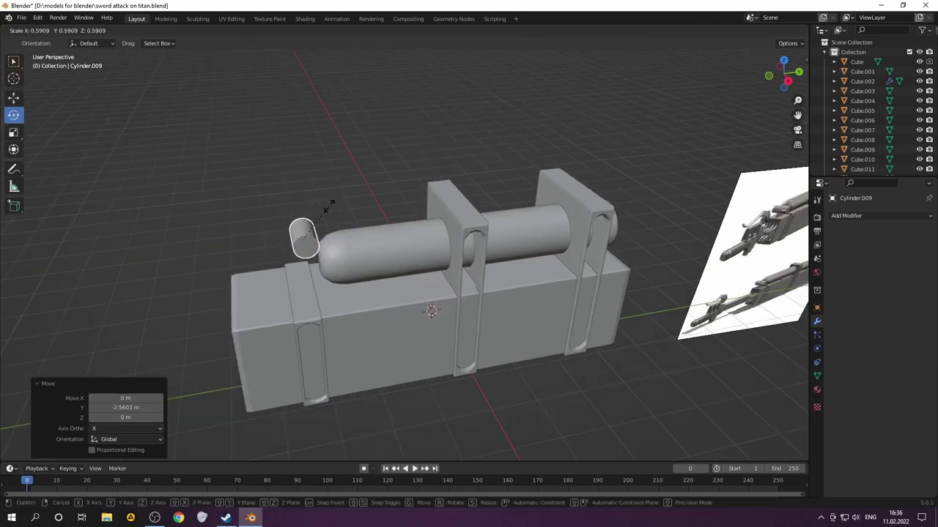
pyautogui.press('KP_3')
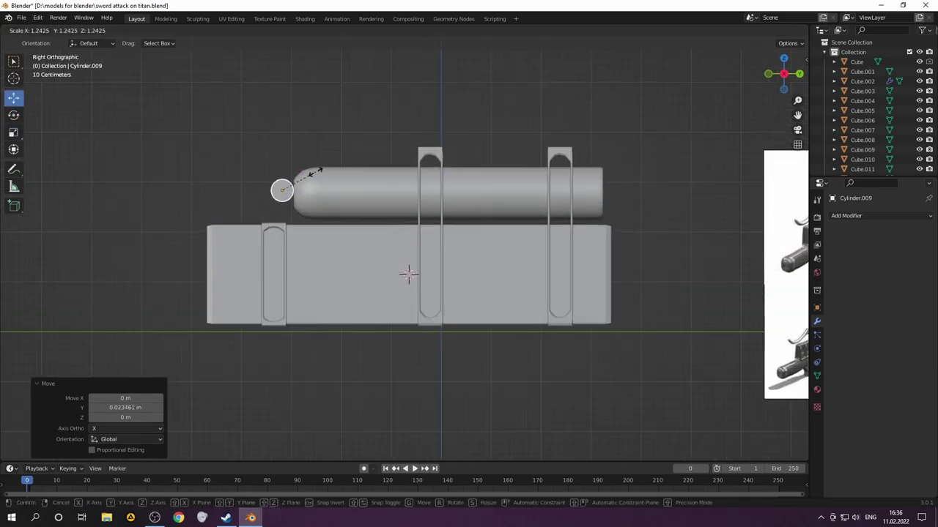
pyautogui.moveTo(337, 200); pyautogui.dragTo(293, 203, button='middle')
pyautogui.rightClick(293, 203)
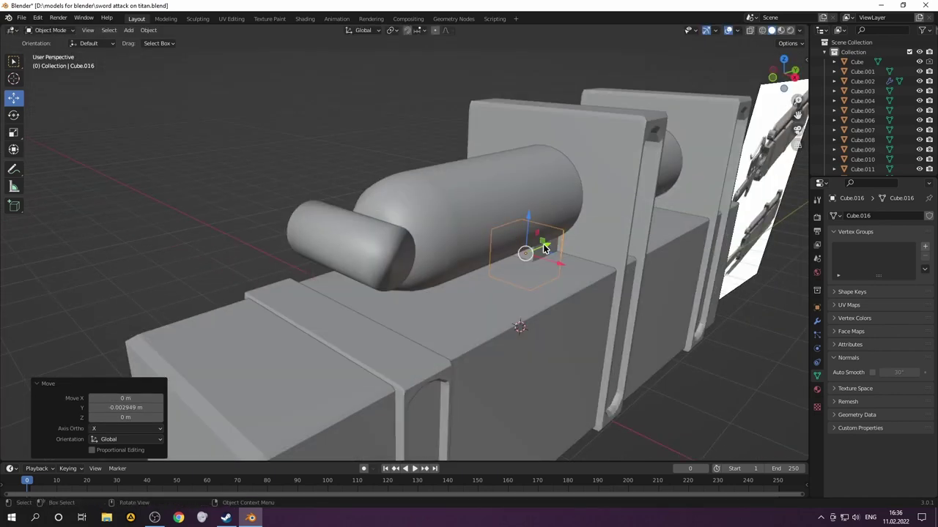
# Step: Lower the new cube along Z beneath the tank's rear end
pyautogui.moveTo(544, 249); pyautogui.dragTo(308, 220, button='middle')
pyautogui.scroll(4, 367, 220)
pyautogui.press('g')
pyautogui.press('z')
pyautogui.click(187, 185)
# Step: Add a loop cut across the cube and select a top vertex
pyautogui.click(13, 276)
pyautogui.scroll(3, 268, 241)
pyautogui.moveTo(147, 183); pyautogui.dragTo(158, 180)
pyautogui.hotkey('shift', 'space')
pyautogui.press('g')
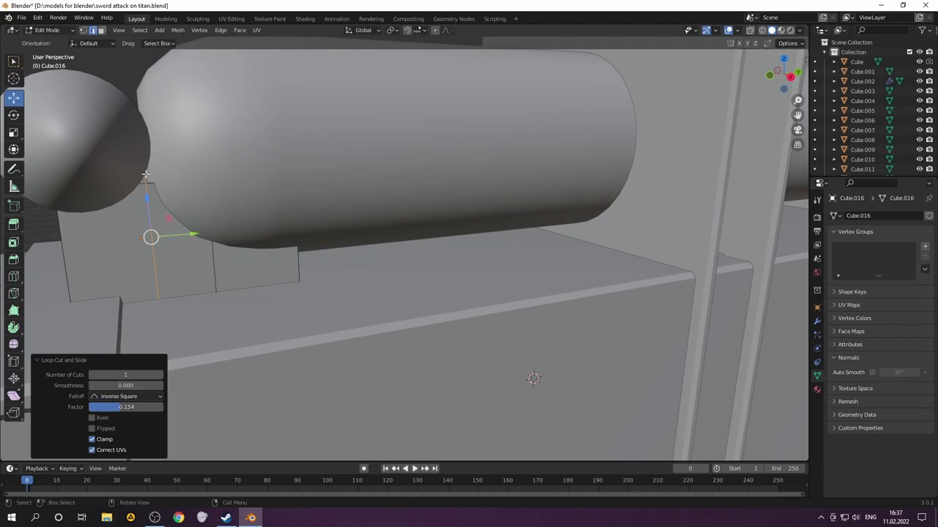
pyautogui.click(176, 180)
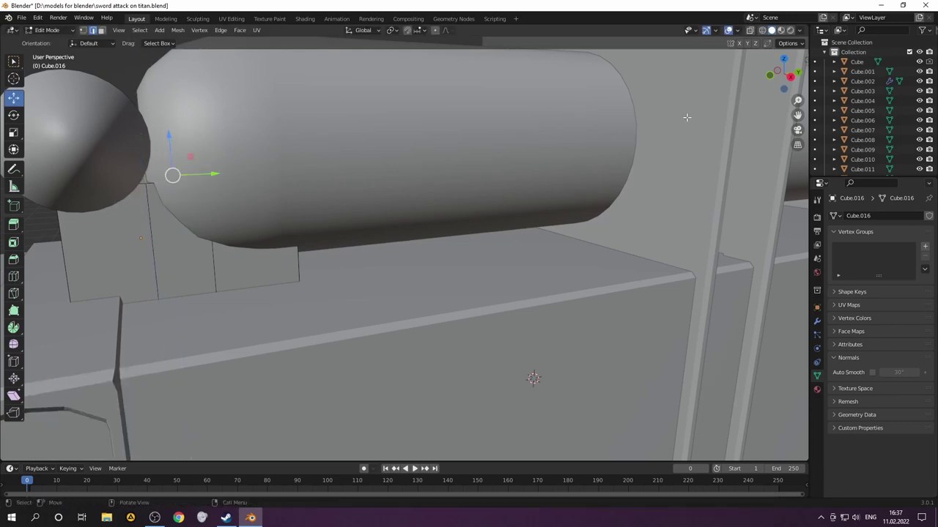
# Step: With X-ray on in side view, drag the cube's top vertices into a V-shaped cradle
pyautogui.hotkey('alt', 'z')
pyautogui.moveTo(686, 117); pyautogui.dragTo(412, 299, button='middle')
pyautogui.keyDown('alt'); pyautogui.moveTo(457, 386); pyautogui.dragTo(167, 154, button='middle'); pyautogui.keyUp('alt')
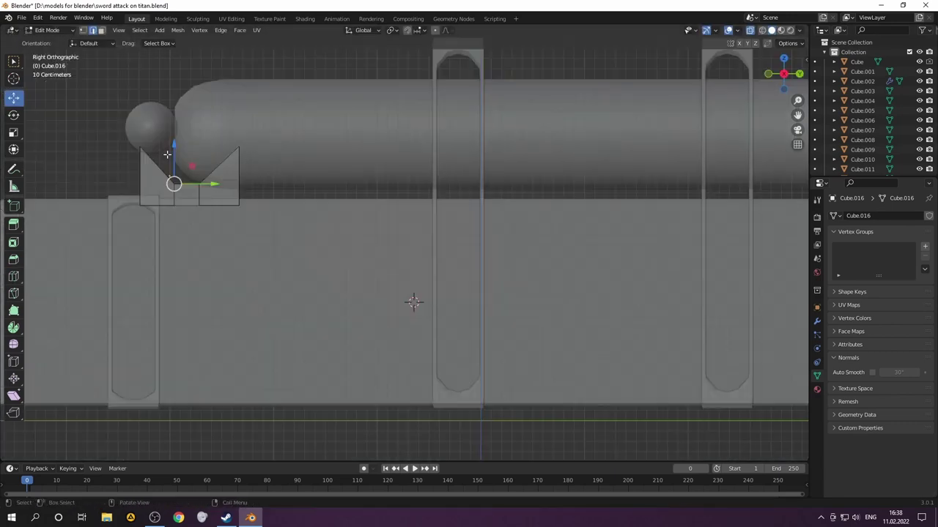
pyautogui.moveTo(167, 154); pyautogui.dragTo(168, 134)
pyautogui.click(238, 147)
pyautogui.moveTo(239, 136); pyautogui.dragTo(239, 180)
pyautogui.press('Tab')
pyautogui.scroll(-3, 379, 113)
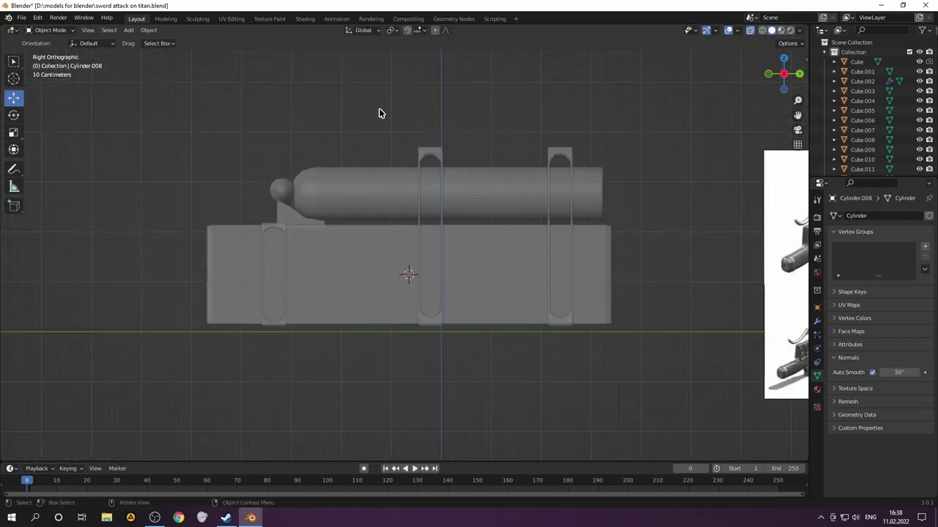
pyautogui.moveTo(456, 192); pyautogui.dragTo(556, 146, button='middle')
# Step: Select and frame the small cap at the tank's rear, inspecting its mesh in Edit Mode
pyautogui.hotkey('alt', 'z')
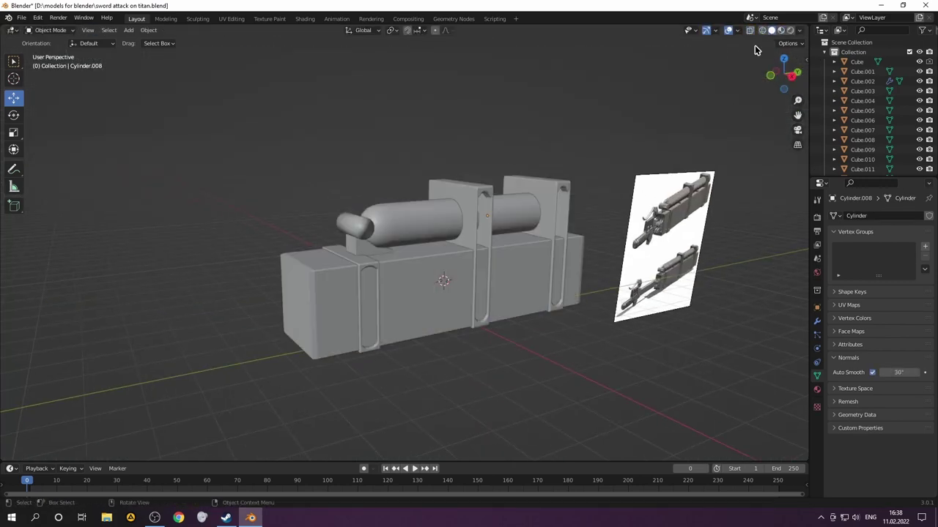
pyautogui.click(350, 225)
pyautogui.press('KP_Decimal')
pyautogui.press('Tab')
pyautogui.moveTo(471, 318); pyautogui.dragTo(173, 302, button='middle')
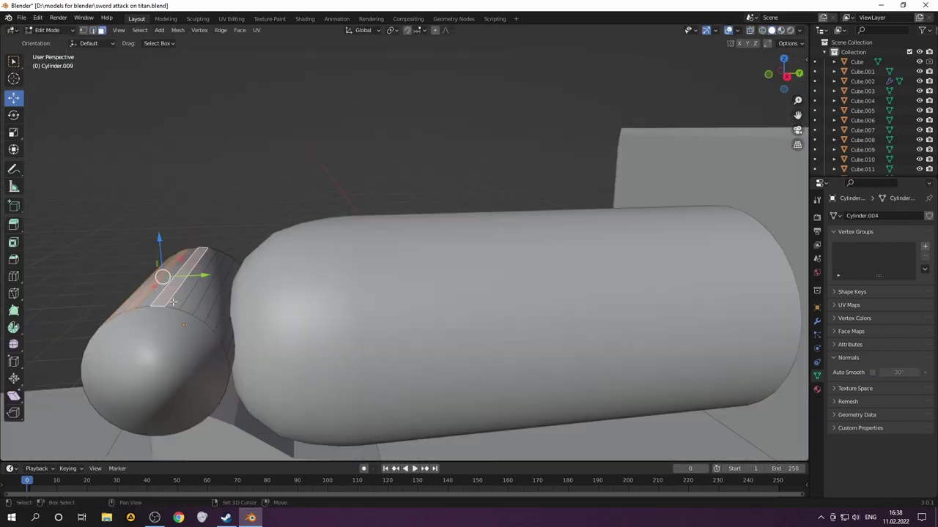
pyautogui.moveTo(233, 357); pyautogui.dragTo(558, 122, button='middle')
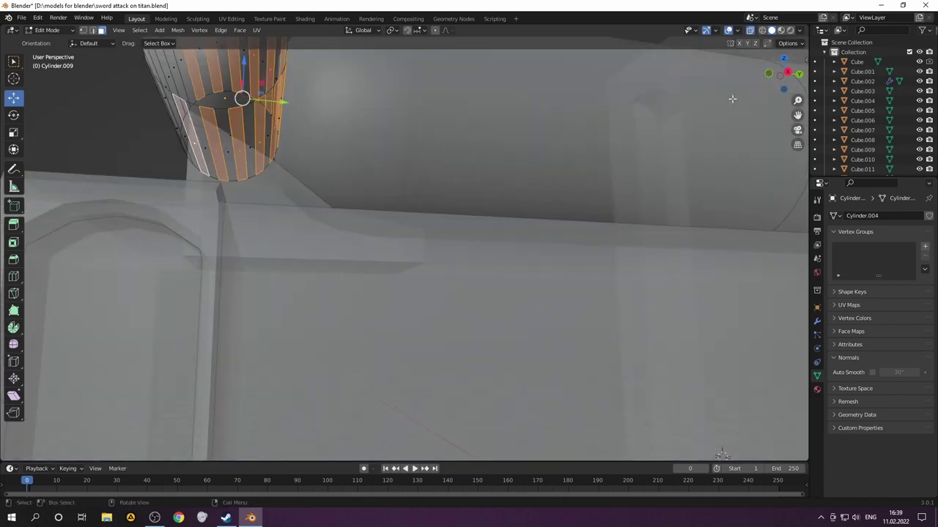
pyautogui.moveTo(732, 98)
pyautogui.mouseDown(button='middle')
pyautogui.moveTo(350, 149)
pyautogui.moveTo(440, 220)
pyautogui.moveTo(410, 44)
pyautogui.mouseUp(button='middle')
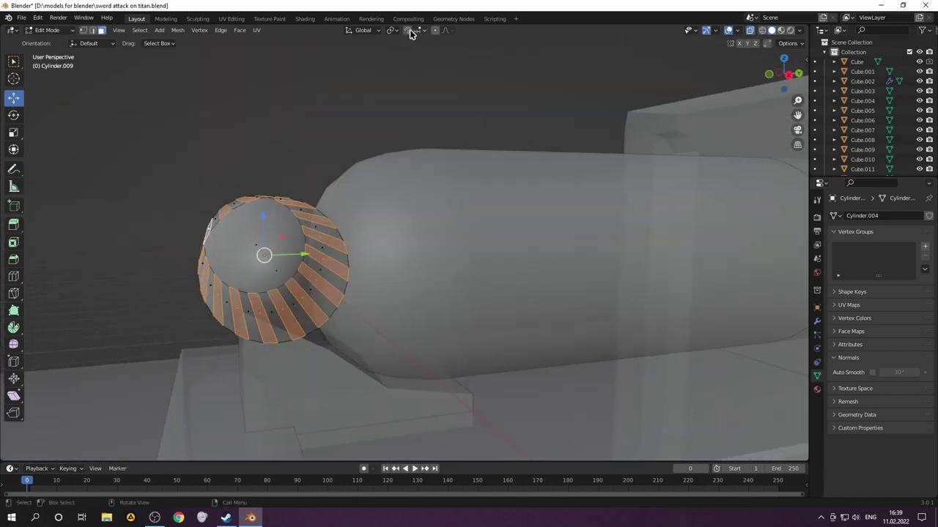
pyautogui.click(417, 29)
pyautogui.press('Tab')
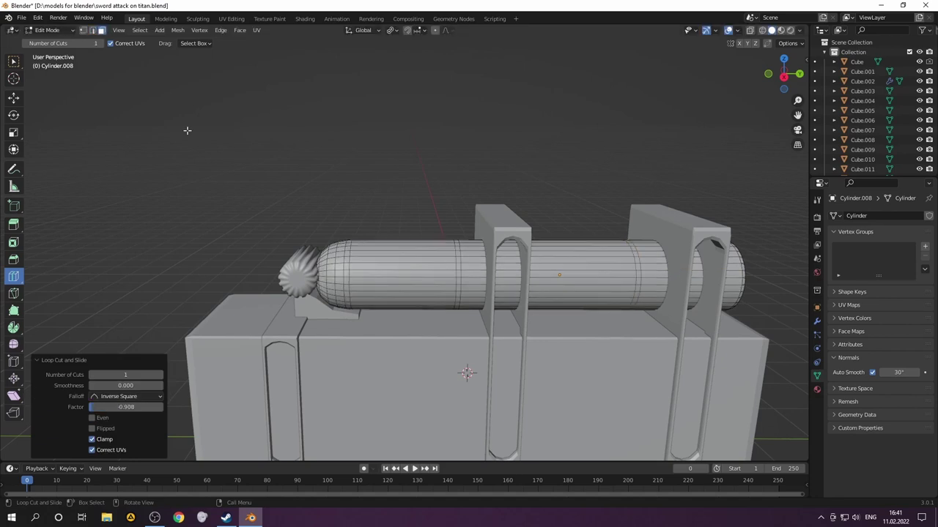
# Step: Select two edge loops on the tank and extrude them into a slightly enlarged band
pyautogui.press('w')
pyautogui.keyDown('alt'); pyautogui.keyDown('shift'); pyautogui.click(634, 253); pyautogui.keyUp('shift'); pyautogui.keyUp('alt')
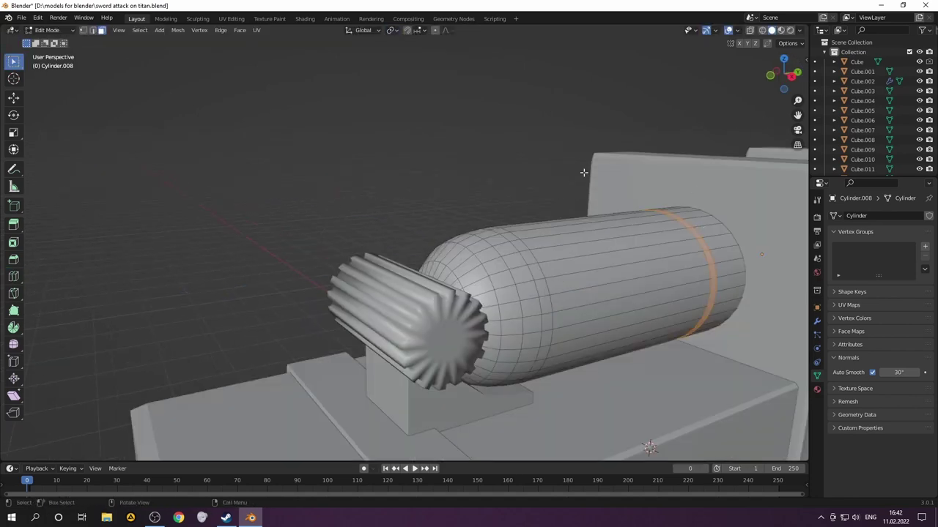
pyautogui.click(13, 131)
pyautogui.press('e')
pyautogui.click(731, 196)
pyautogui.click(764, 242)
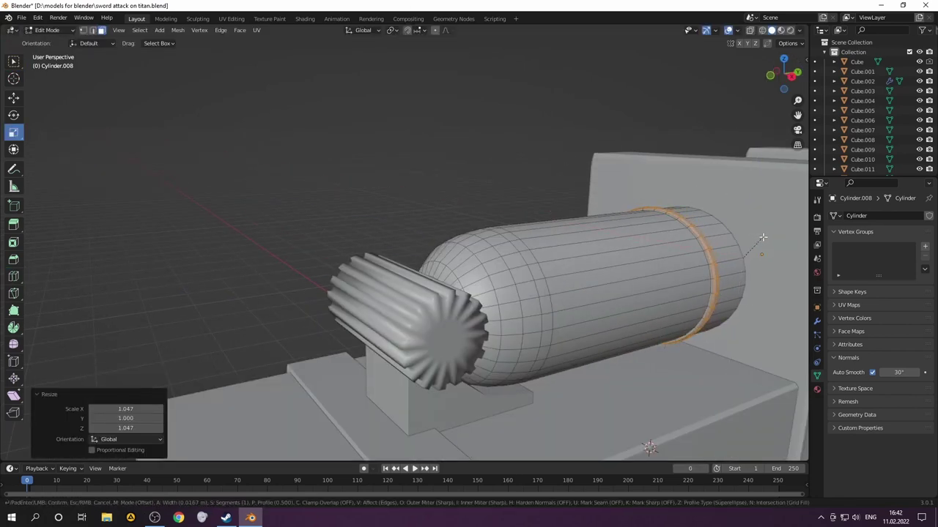
pyautogui.press('Tab')
# Step: Turn off auto smooth on the tank and bevel an edge loop
pyautogui.click(871, 372)
pyautogui.moveTo(624, 293)
pyautogui.mouseDown(button='middle')
pyautogui.moveTo(557, 278)
pyautogui.moveTo(422, 221)
pyautogui.moveTo(706, 107)
pyautogui.moveTo(513, 220)
pyautogui.mouseUp(button='middle')
pyautogui.press('Tab')
pyautogui.click(455, 241)
pyautogui.press('Tab')
pyautogui.press('Tab')
# Step: Scale the loop at the tank's capped end down to recess it
pyautogui.click(13, 132)
pyautogui.keyDown('alt'); pyautogui.click(396, 293); pyautogui.keyUp('alt')
pyautogui.moveTo(440, 307); pyautogui.dragTo(410, 323)
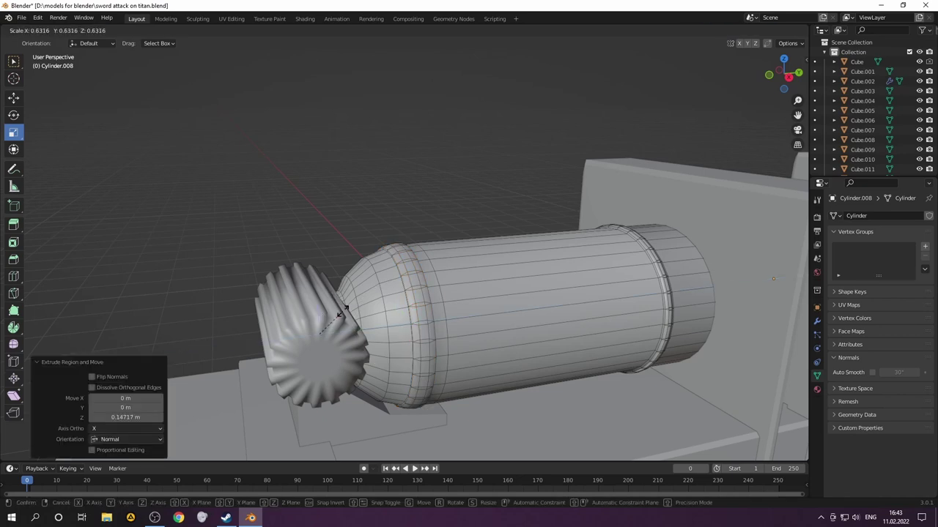
pyautogui.moveTo(512, 330)
pyautogui.mouseDown(button='middle')
pyautogui.moveTo(595, 386)
pyautogui.moveTo(505, 352)
pyautogui.mouseUp(button='middle')
pyautogui.click(225, 155)
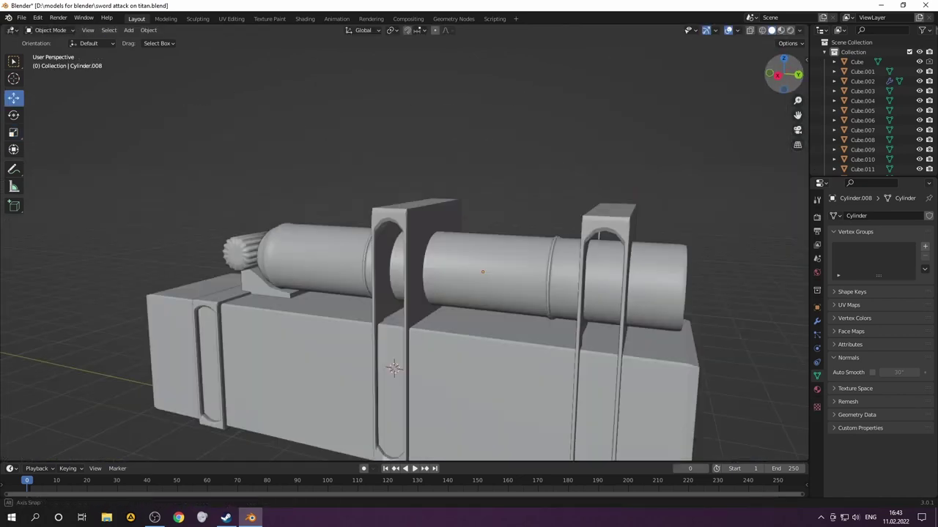
pyautogui.moveTo(787, 69); pyautogui.dragTo(782, 73)
pyautogui.press('Tab')
pyautogui.press('Tab')
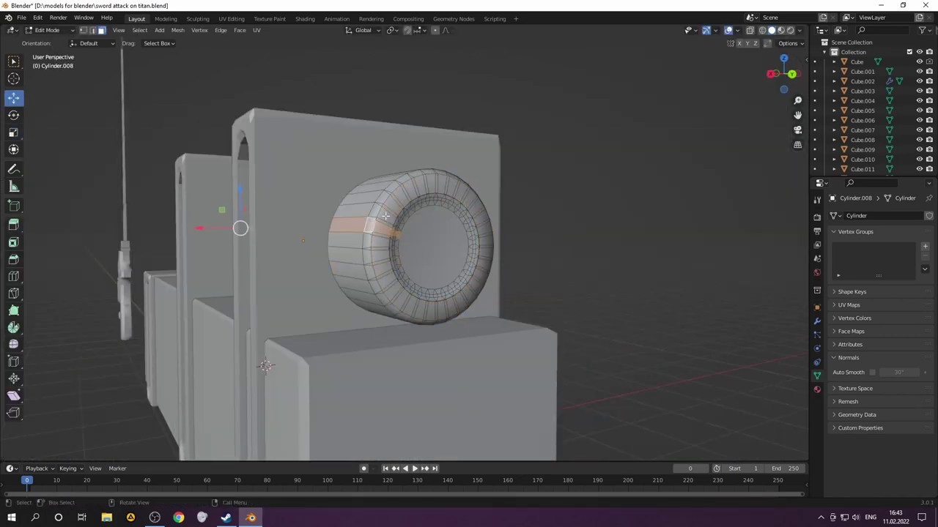
pyautogui.keyDown('alt'); pyautogui.click(392, 179); pyautogui.keyUp('alt')
pyautogui.press('Tab')
pyautogui.scroll(-5, 635, 95)
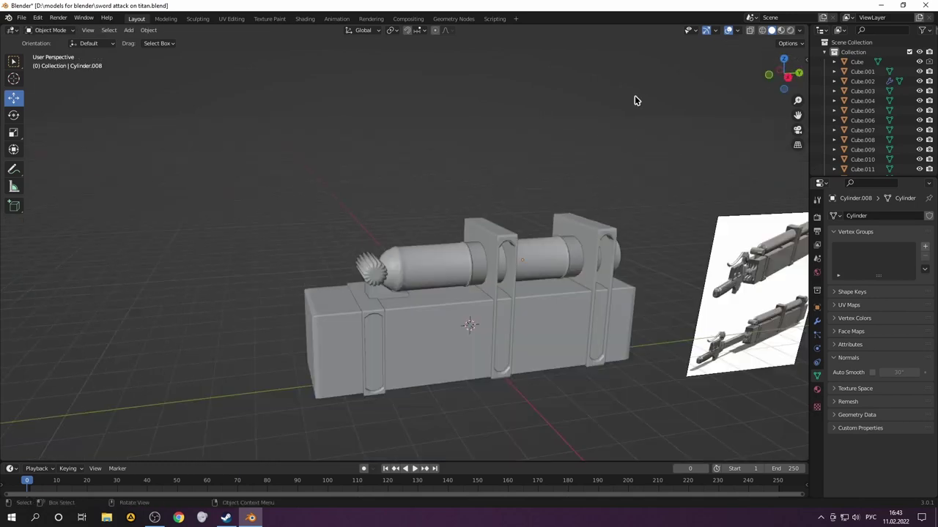
pyautogui.moveTo(634, 95); pyautogui.dragTo(557, 307, button='middle')
# Step: Duplicate the box and brackets and move the copy along X
pyautogui.hotkey('shift', 'd')
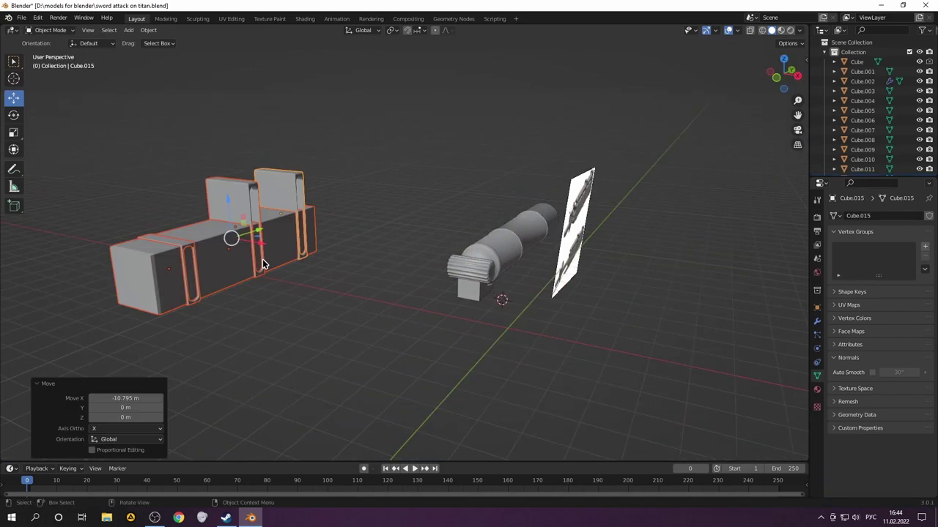
pyautogui.press('Escape')
pyautogui.press('s')
pyautogui.moveTo(745, 182); pyautogui.dragTo(512, 293, button='middle')
pyautogui.scroll(-2, 439, 293)
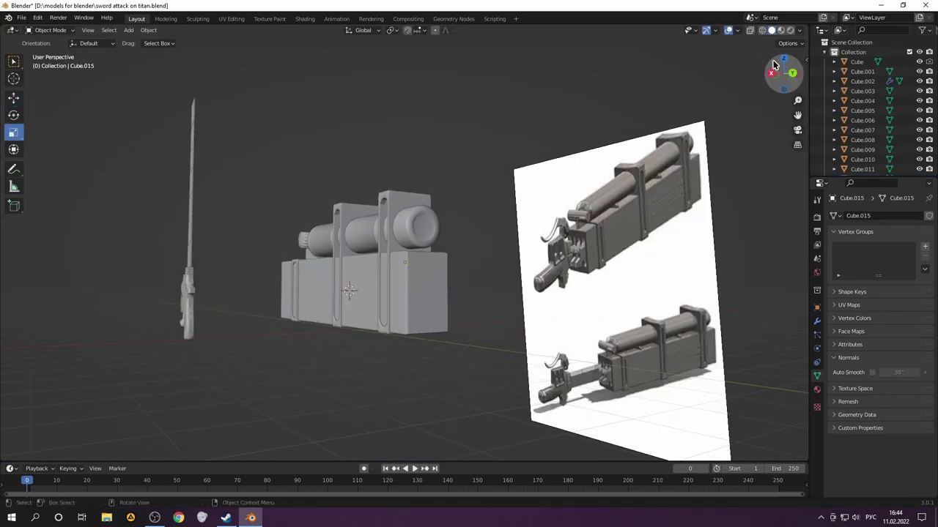
pyautogui.scroll(3, 439, 293)
# Step: Add several loop cuts along the main box Cube.012
pyautogui.click(439, 322)
pyautogui.press('Tab')
pyautogui.hotkey('ctrl', 'r')
pyautogui.moveTo(500, 367); pyautogui.dragTo(533, 280)
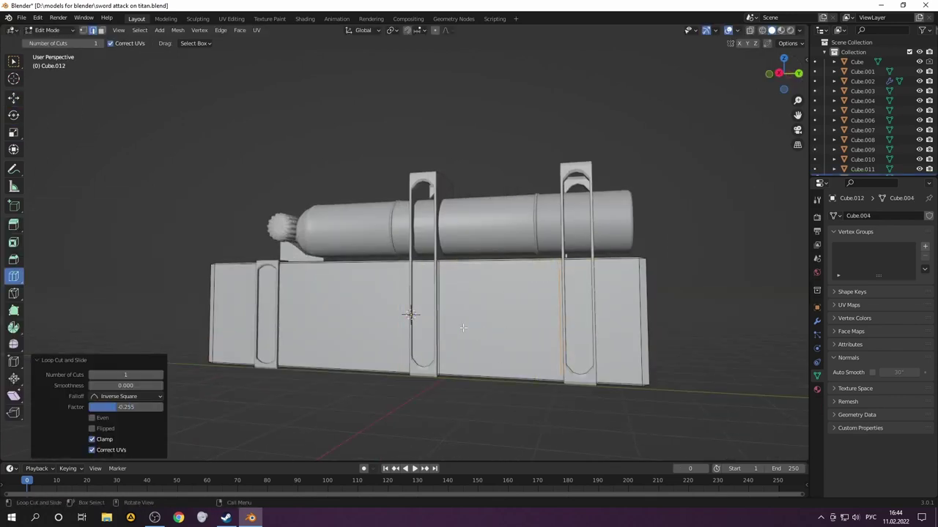
pyautogui.hotkey('shift', 'r')
pyautogui.hotkey('shift', 'r')
pyautogui.hotkey('shift', 'r')
pyautogui.moveTo(472, 176); pyautogui.dragTo(512, 293, button='middle')
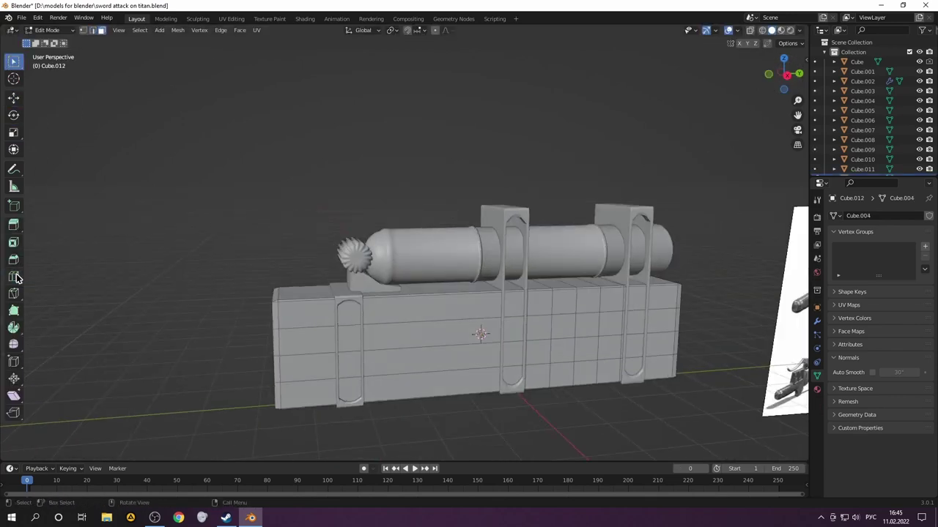
# Step: Extrude the panel faces on the box side inward to form a groove
pyautogui.hotkey('ctrl', 'r')
pyautogui.click(476, 344)
pyautogui.moveTo(527, 290); pyautogui.dragTo(622, 388)
pyautogui.press('e')
pyautogui.click(624, 378)
pyautogui.moveTo(623, 378); pyautogui.dragTo(309, 258, button='middle')
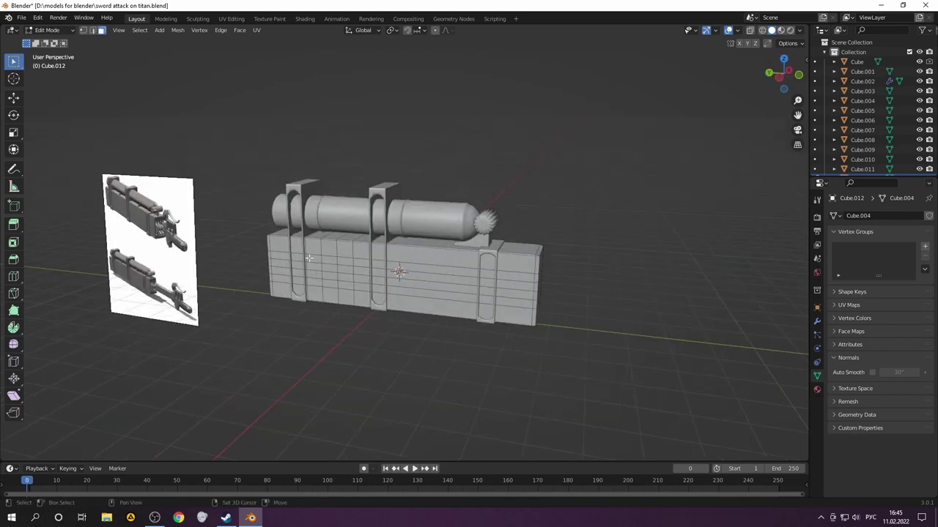
pyautogui.moveTo(744, 99)
pyautogui.mouseDown(button='middle')
pyautogui.moveTo(601, 203)
pyautogui.moveTo(387, 421)
pyautogui.moveTo(551, 300)
pyautogui.mouseUp(button='middle')
# Step: Scale the selected panel faces along X
pyautogui.press('s')
pyautogui.press('x')
pyautogui.click(600, 203)
pyautogui.scroll(-2, 388, 422)
pyautogui.press('Tab')
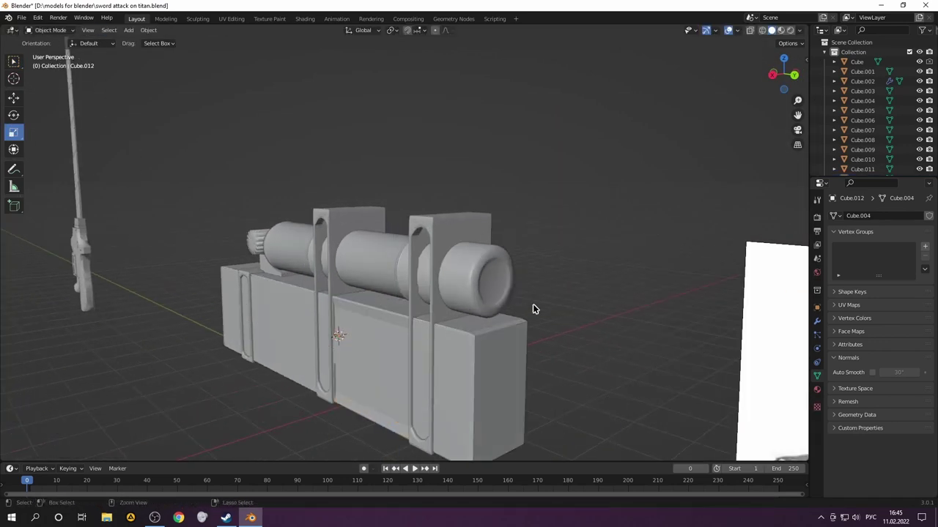
pyautogui.click(368, 361)
pyautogui.moveTo(398, 355)
pyautogui.mouseDown(button='middle')
pyautogui.moveTo(482, 338)
pyautogui.moveTo(317, 244)
pyautogui.mouseUp(button='middle')
pyautogui.press('Tab')
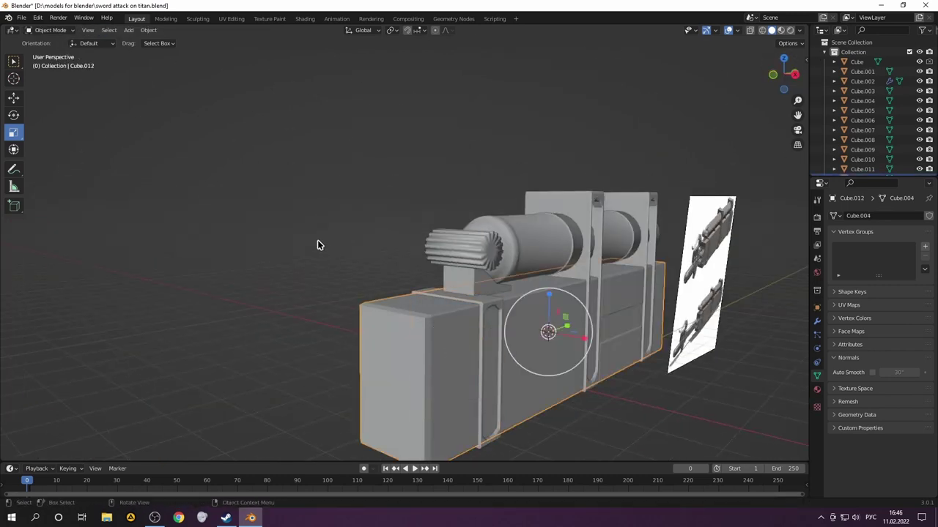
# Step: Select the capsule tank and orbit through several angles to inspect the model
pyautogui.scroll(-5, 402, 368)
pyautogui.moveTo(401, 369); pyautogui.dragTo(605, 253, button='middle')
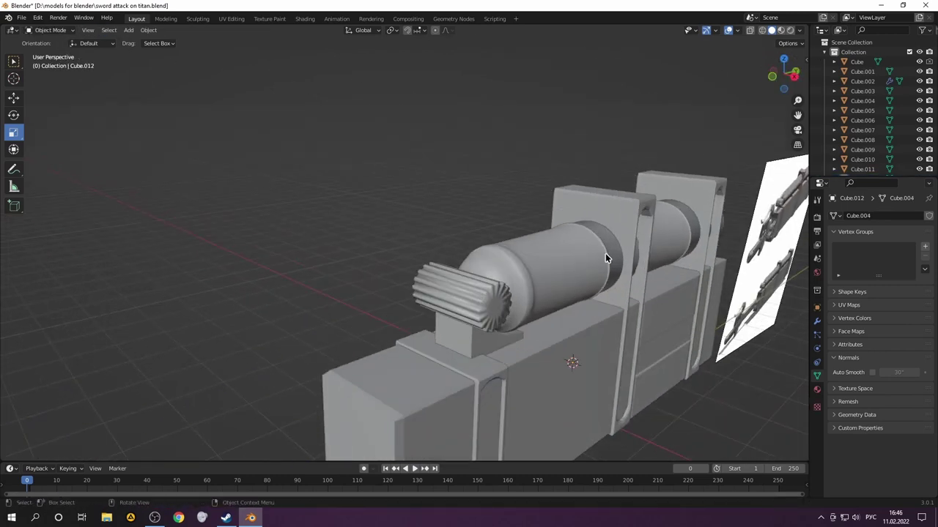
pyautogui.click(605, 253)
pyautogui.press('Tab')
pyautogui.moveTo(782, 76)
pyautogui.mouseDown()
pyautogui.moveTo(787, 82)
pyautogui.moveTo(572, 208)
pyautogui.mouseUp()
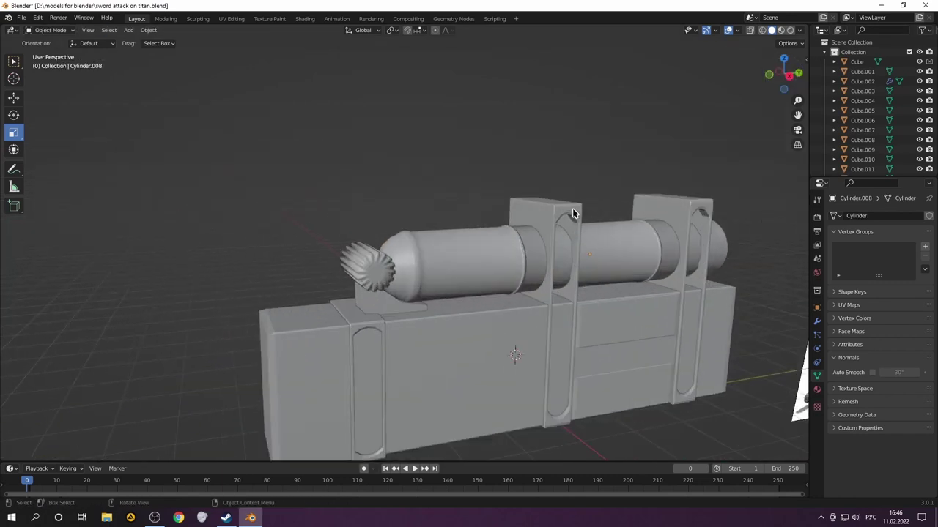
pyautogui.moveTo(514, 355); pyautogui.dragTo(730, 154, button='middle')
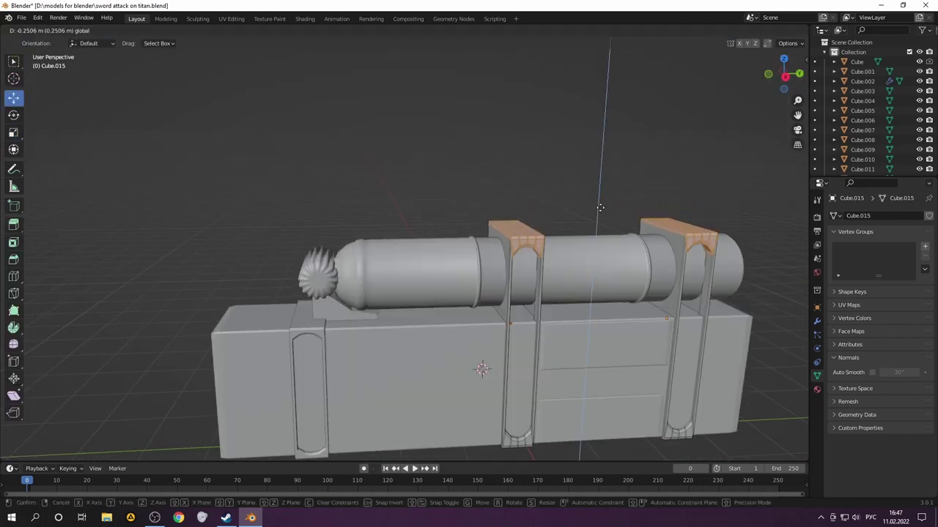
# Step: Lower the top faces of the brackets in Edit Mode
pyautogui.press('Tab')
pyautogui.moveTo(782, 76); pyautogui.dragTo(790, 79)
pyautogui.scroll(6, 725, 199)
# Step: Add a new cube and shrink it to about a quarter size
pyautogui.press('KP_Decimal')
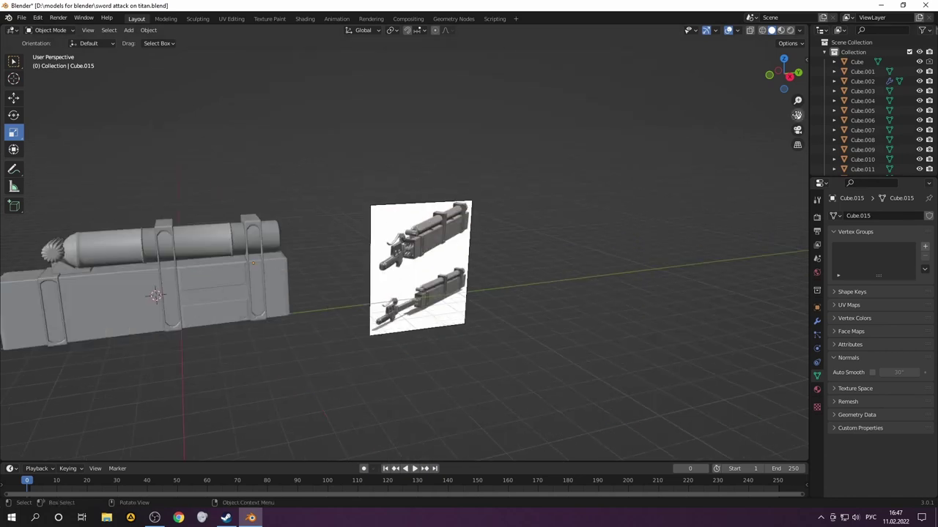
pyautogui.click(128, 30)
pyautogui.click(234, 50)
pyautogui.press('s')
pyautogui.click(372, 325)
# Step: Seat the small cube under the front of the ringed tank as a support block
pyautogui.press('KP_1')
pyautogui.hotkey('shift', 'space')
pyautogui.press('g')
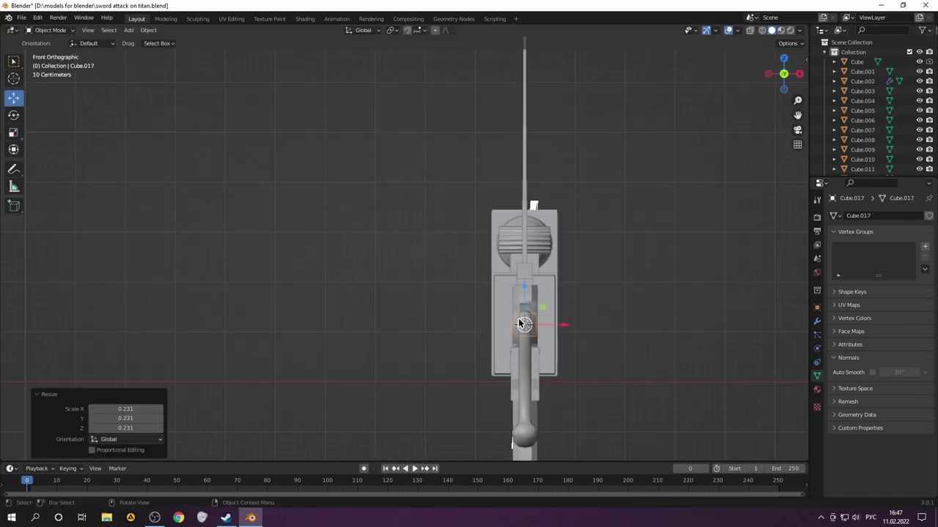
pyautogui.click(598, 263)
pyautogui.moveTo(597, 262); pyautogui.dragTo(2, 192, button='middle')
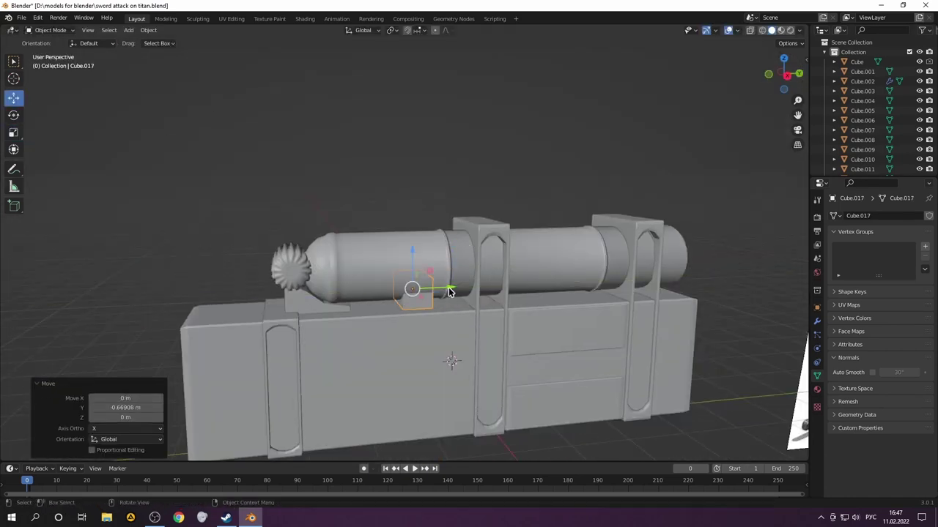
pyautogui.click(571, 282)
pyautogui.scroll(-3, 571, 282)
pyautogui.moveTo(571, 282); pyautogui.dragTo(505, 366, button='middle')
# Step: Enable Auto Smooth in the main box's Normals settings
pyautogui.click(506, 381)
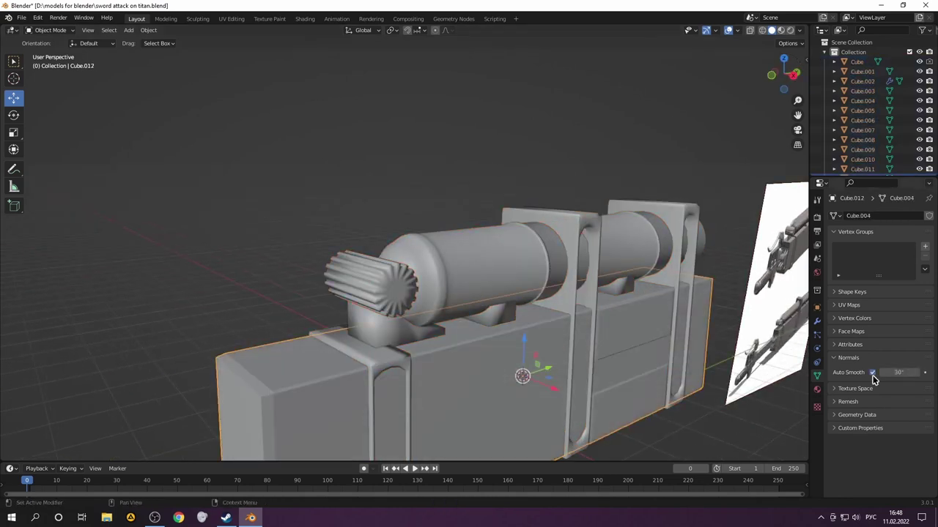
pyautogui.scroll(-1, 526, 233)
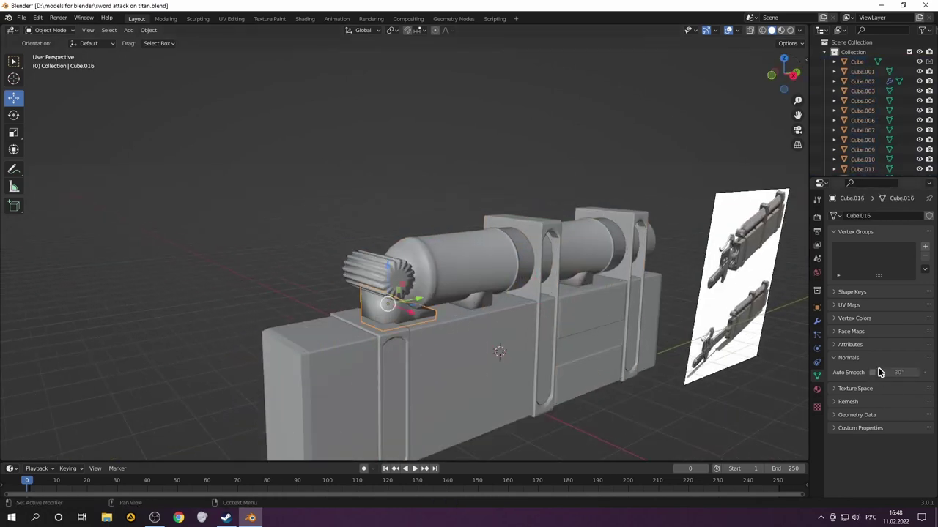
pyautogui.click(600, 408)
pyautogui.moveTo(600, 409); pyautogui.dragTo(497, 279, button='middle')
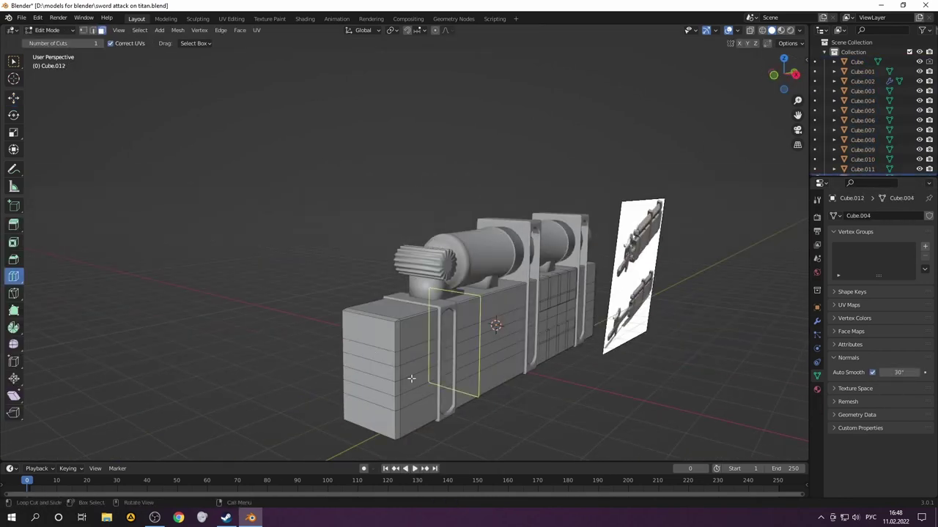
# Step: Loop-cut the box's front end and push the four slot faces inward
pyautogui.click(411, 378)
pyautogui.moveTo(783, 73); pyautogui.dragTo(778, 79)
pyautogui.scroll(2, 519, 265)
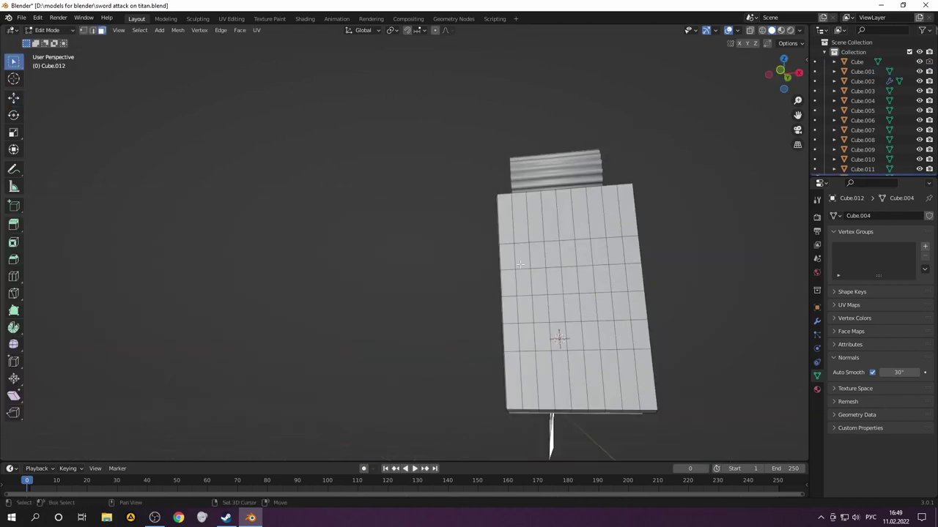
pyautogui.click(656, 342)
# Step: Bevel the slot edges and leave Edit Mode to inspect the front end
pyautogui.moveTo(617, 254); pyautogui.dragTo(455, 306, button='middle')
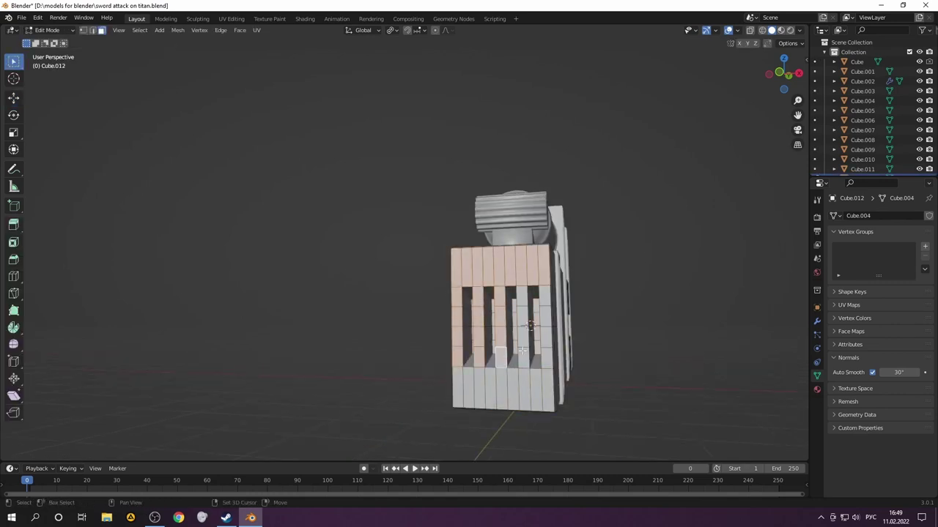
pyautogui.click(651, 342)
pyautogui.press('Tab')
pyautogui.moveTo(651, 342); pyautogui.dragTo(662, 218, button='middle')
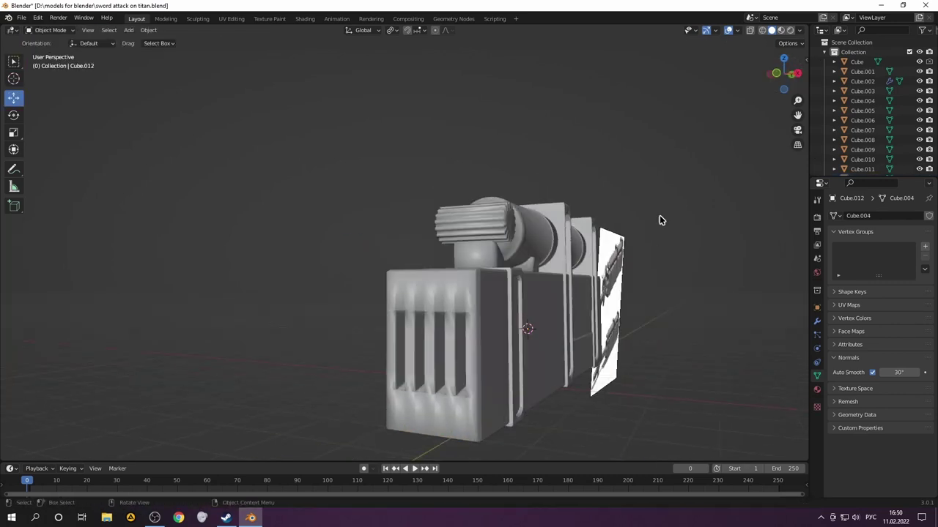
# Step: Bring up the box's mesh options in Edit Mode, then return to Object Mode
pyautogui.press('Tab')
pyautogui.rightClick(266, 290)
pyautogui.press('Tab')
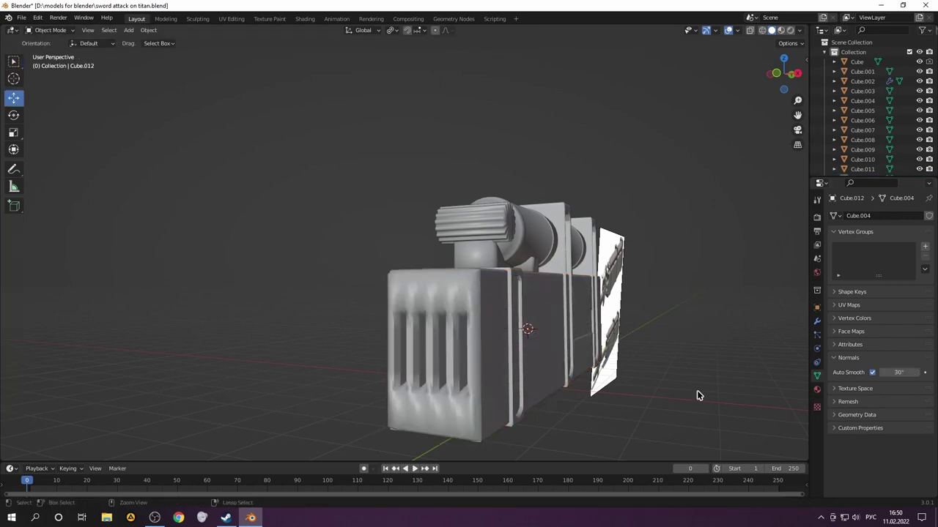
pyautogui.moveTo(697, 395); pyautogui.dragTo(244, 349, button='middle')
# Step: Select all sword parts, rotate them 180° around Z, and tip the sword horizontal
pyautogui.scroll(-4, 244, 349)
pyautogui.press('a')
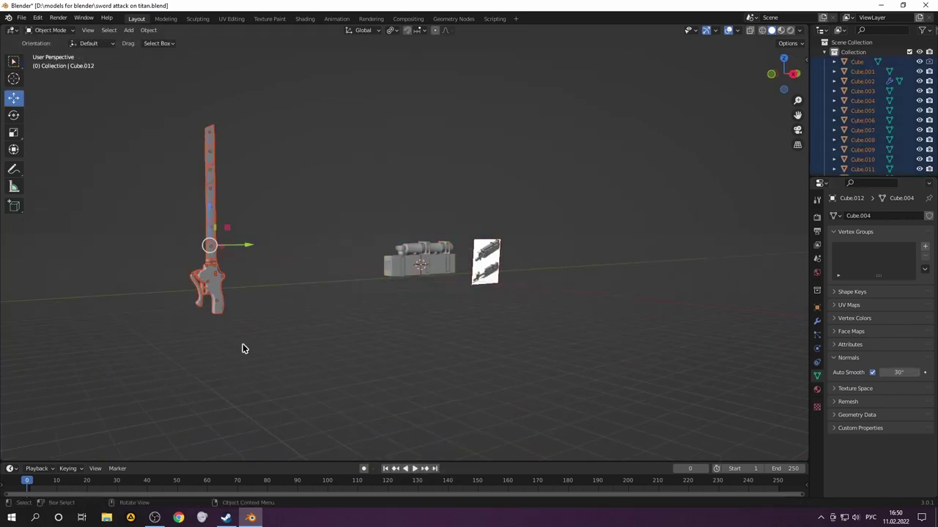
pyautogui.scroll(2, 244, 349)
pyautogui.write('rz180')
pyautogui.press('Return')
pyautogui.click(391, 30)
pyautogui.click(418, 73)
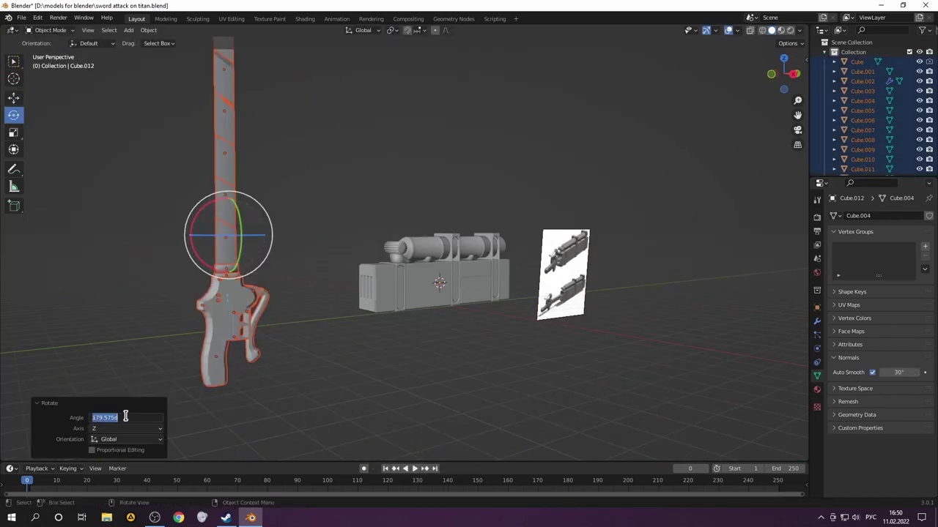
pyautogui.moveTo(185, 220); pyautogui.dragTo(228, 192)
# Step: Lower the sword to the box's height and scale it down to fit
pyautogui.press('KP_3')
pyautogui.click(13, 98)
pyautogui.moveTo(192, 242); pyautogui.dragTo(192, 258)
pyautogui.press('s')
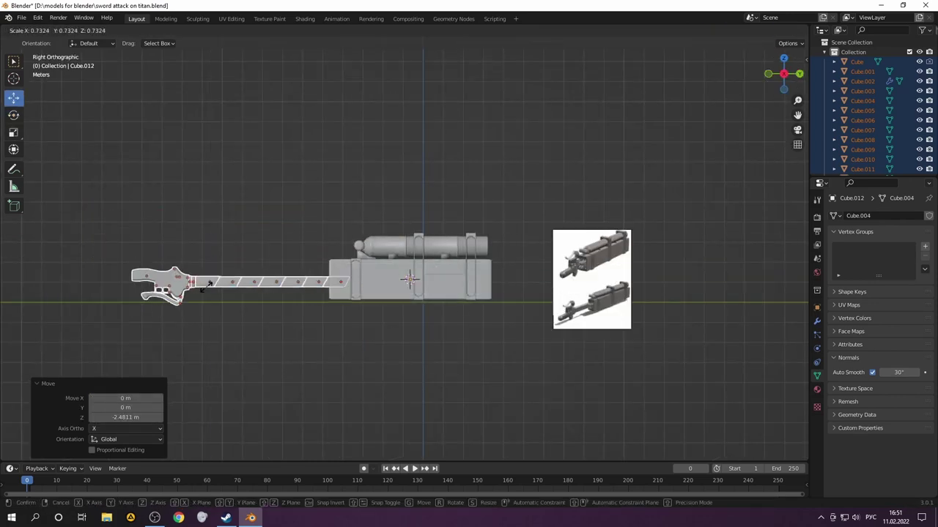
pyautogui.click(377, 261)
pyautogui.moveTo(377, 261)
pyautogui.mouseDown(button='middle')
pyautogui.moveTo(439, 329)
pyautogui.moveTo(474, 393)
pyautogui.mouseUp(button='middle')
# Step: Box-select the sword grip pieces with X-ray on and hide them
pyautogui.scroll(2, 473, 393)
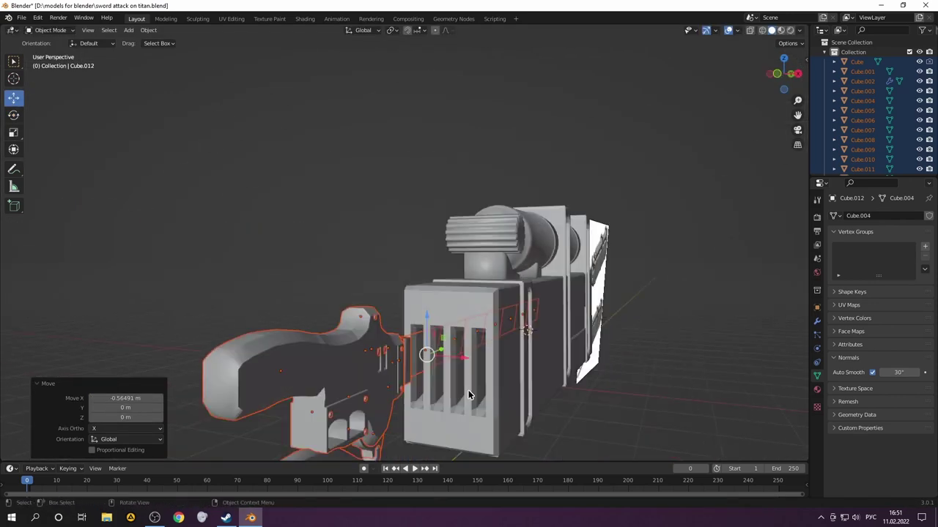
pyautogui.hotkey('alt', 'a')
pyautogui.press('a')
pyautogui.press('KP_3')
pyautogui.hotkey('alt', 'a')
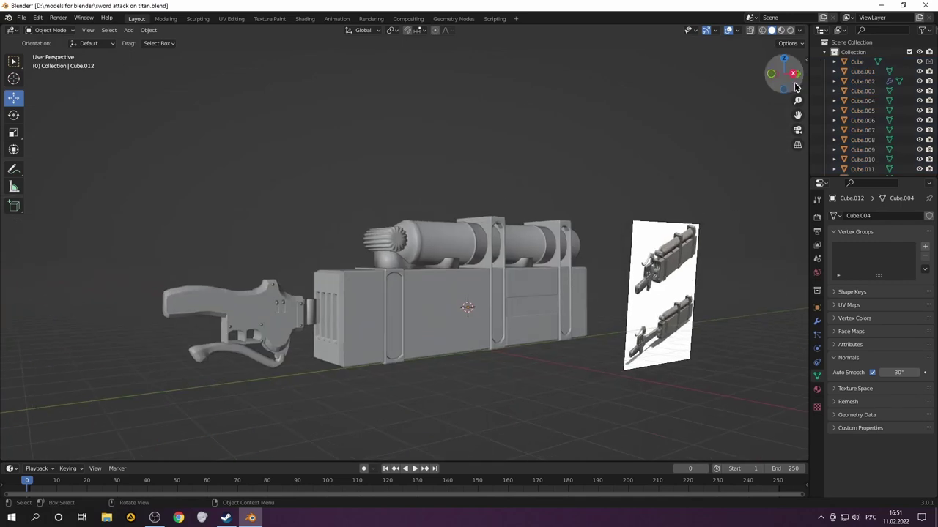
pyautogui.moveTo(119, 212); pyautogui.dragTo(262, 369)
pyautogui.hotkey('alt', 'z')
pyautogui.press('h')
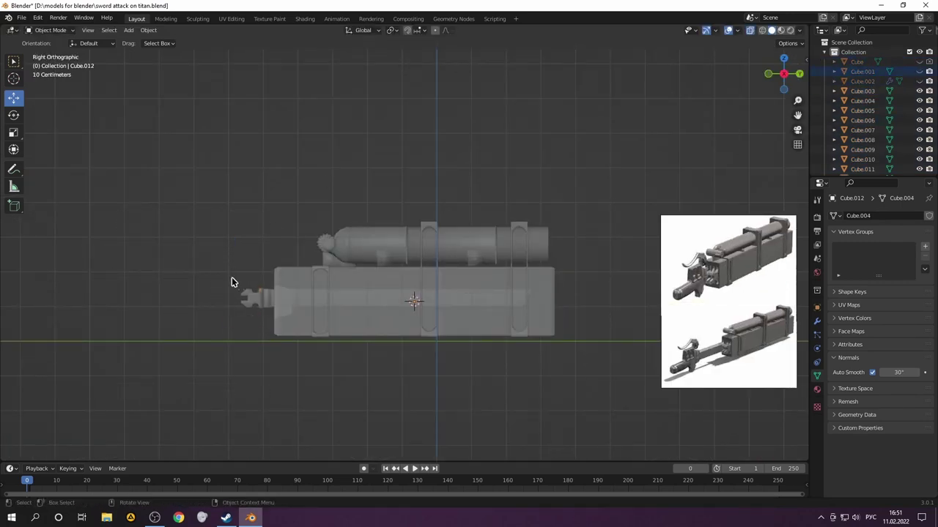
pyautogui.scroll(3, 231, 282)
pyautogui.click(149, 326)
# Step: Paste the nine copied blade pieces and slide them 0.029 m along X into the slots
pyautogui.moveTo(697, 92); pyautogui.dragTo(253, 176, button='middle')
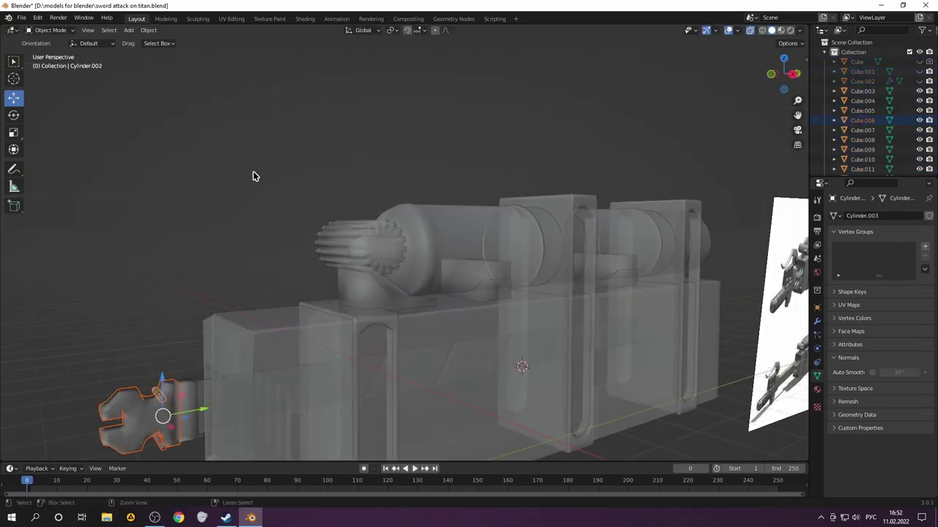
pyautogui.moveTo(283, 364); pyautogui.dragTo(359, 370, button='middle')
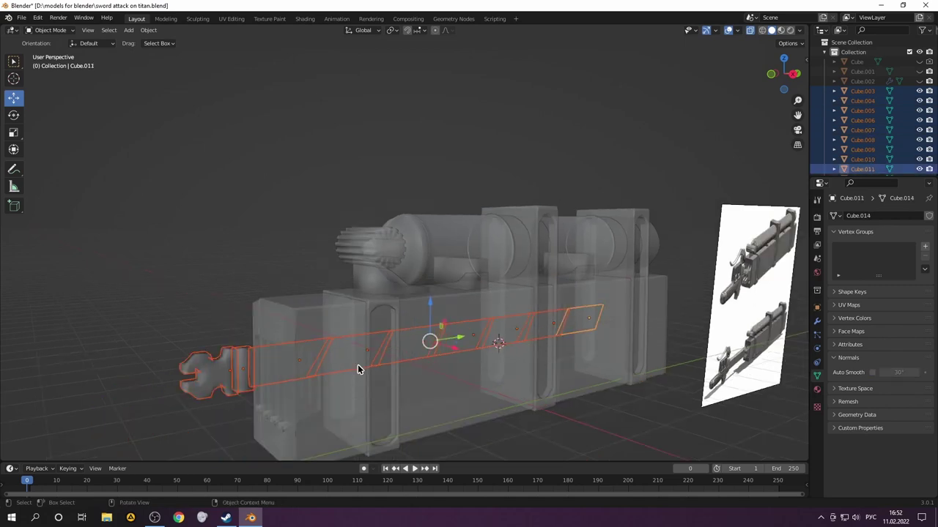
pyautogui.hotkey('ctrl', 'v')
pyautogui.press('KP_1')
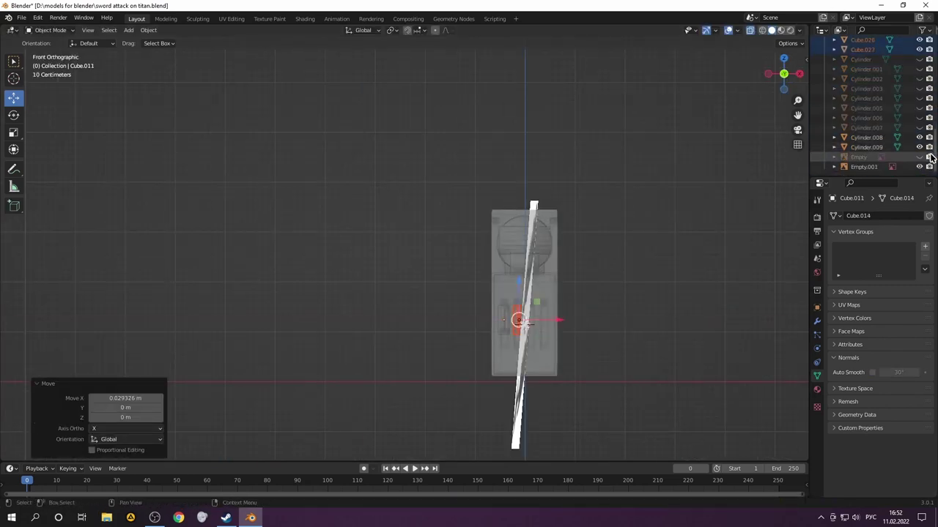
pyautogui.moveTo(557, 320); pyautogui.dragTo(572, 320)
pyautogui.click(583, 319)
# Step: Turn X-ray off and select the pieces at the box's front end
pyautogui.moveTo(582, 319); pyautogui.dragTo(366, 330, button='middle')
pyautogui.hotkey('alt', 'z')
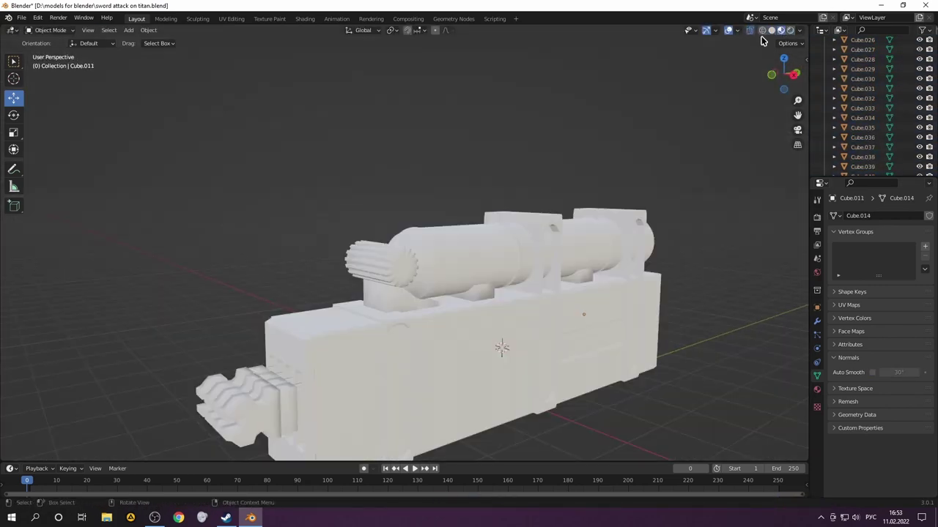
pyautogui.moveTo(164, 333); pyautogui.dragTo(256, 414)
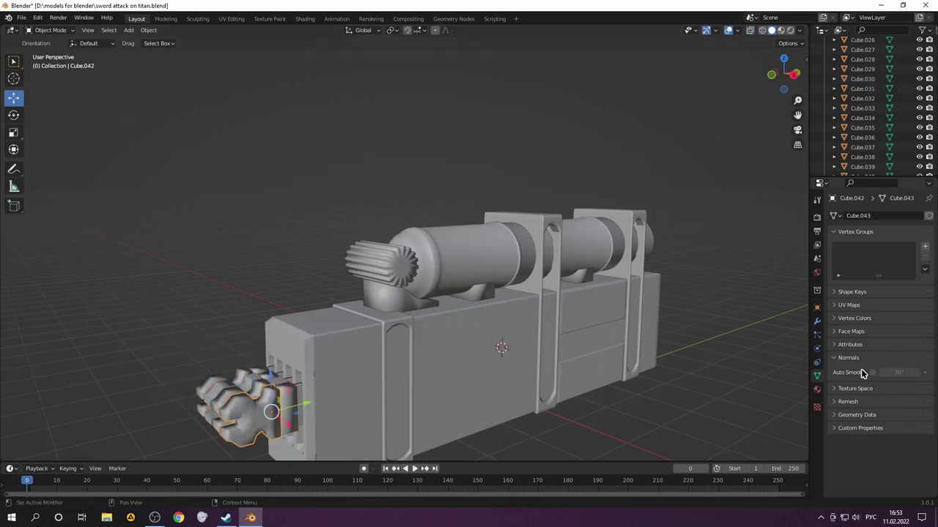
pyautogui.scroll(10, 916, 143)
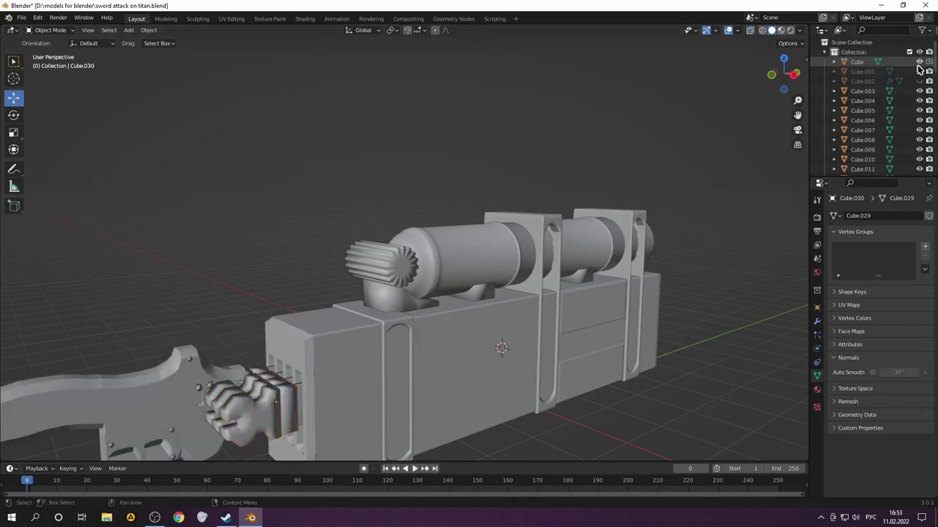
pyautogui.scroll(-3, 440, 330)
pyautogui.moveTo(440, 329); pyautogui.dragTo(443, 382, button='middle')
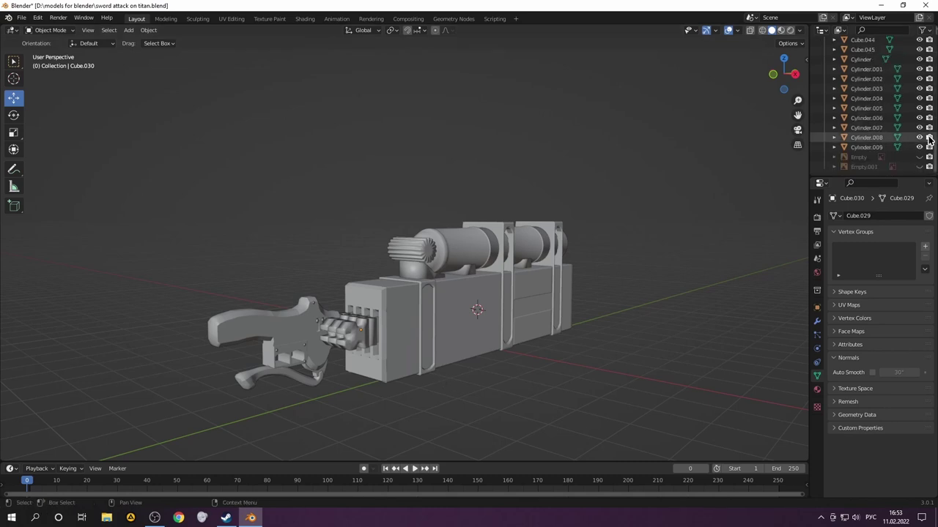
# Step: Unhide the reference image Empty.001 in the Outliner
pyautogui.click(920, 166)
pyautogui.scroll(5, 731, 186)
pyautogui.scroll(-6, 731, 186)
pyautogui.scroll(3, 740, 196)
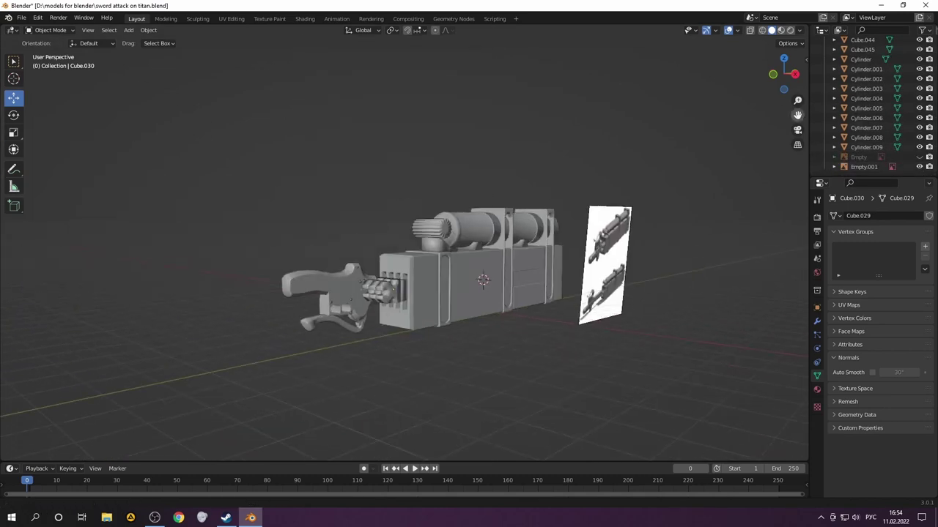